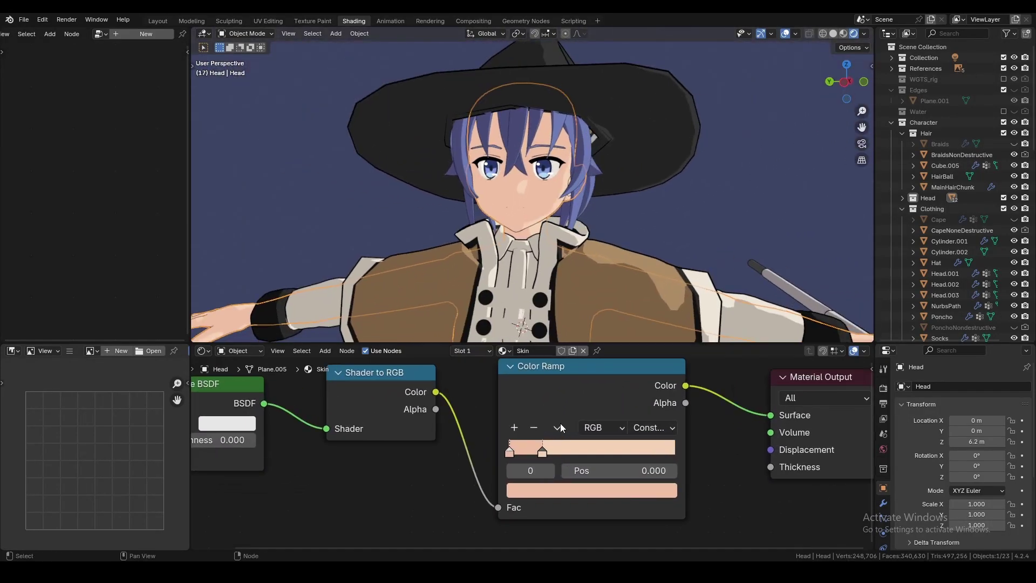
# Darken the shadow colour stop of the skin material's Color Ramp.
pyautogui.click(555, 492)
pyautogui.moveTo(615, 451); pyautogui.dragTo(601, 451)
pyautogui.scroll(-3, 724, 448)
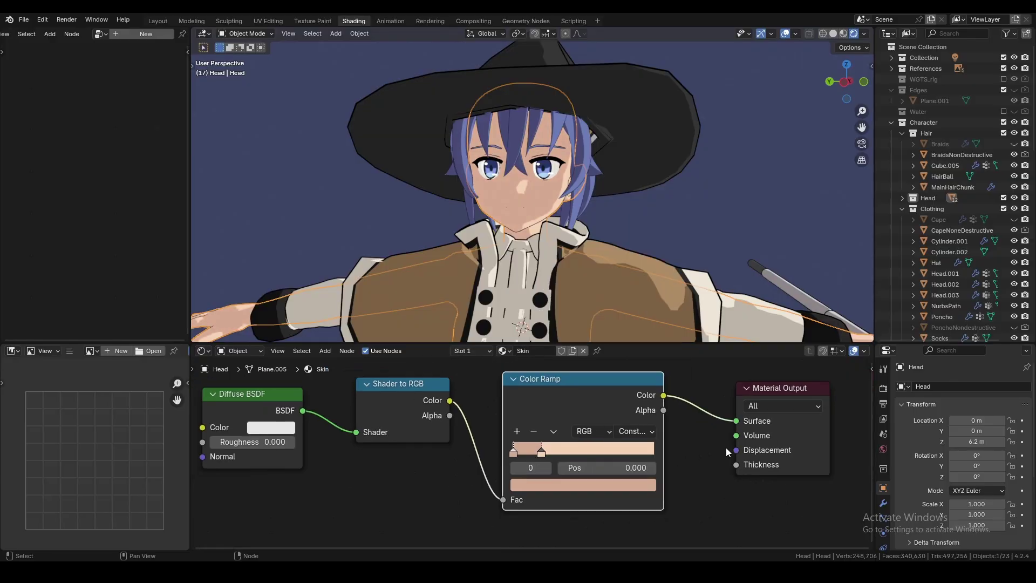
# Add a second Diffuse BSDF node above the existing one in the Skin material.
pyautogui.scroll(-2, 614, 388)
pyautogui.hotkey('shift', 'a')
pyautogui.write('gamma')
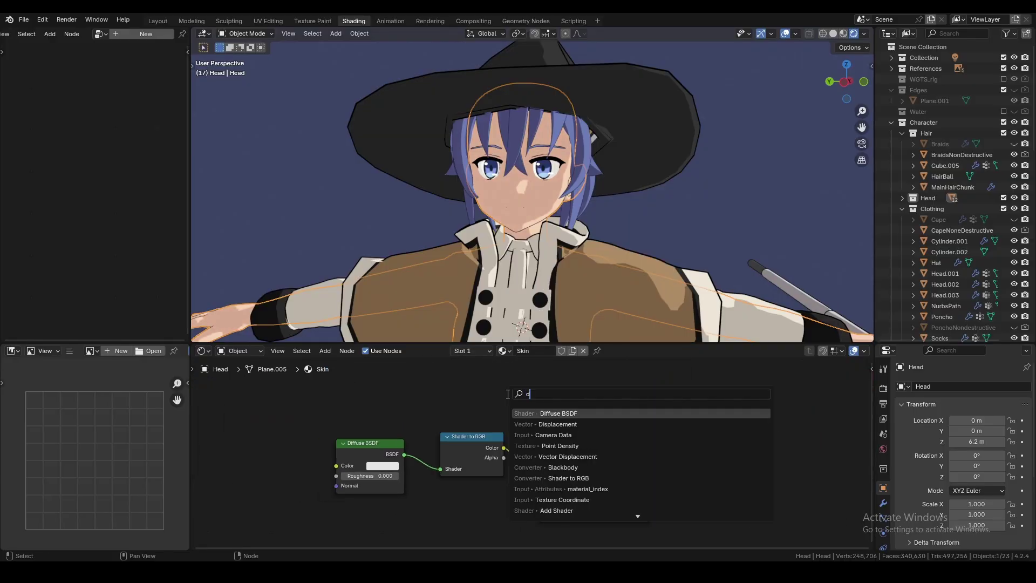
pyautogui.press('Return')
pyautogui.press('Escape')
pyautogui.hotkey('shift', 'a')
pyautogui.write('diffuse')
pyautogui.press('Return')
pyautogui.click(342, 374)
# Add a Shader to RGB node and a Color Ramp node beside the new Diffuse BSDF.
pyautogui.hotkey('shift', 'a')
pyautogui.write('s')
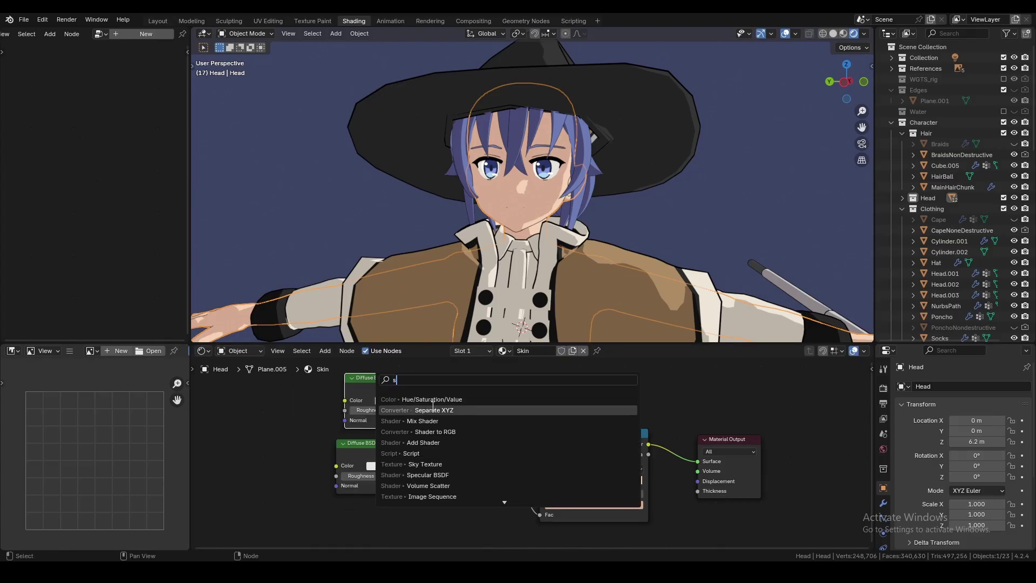
pyautogui.click(454, 432)
pyautogui.click(458, 386)
pyautogui.hotkey('shift', 'a')
pyautogui.write('c')
pyautogui.click(514, 406)
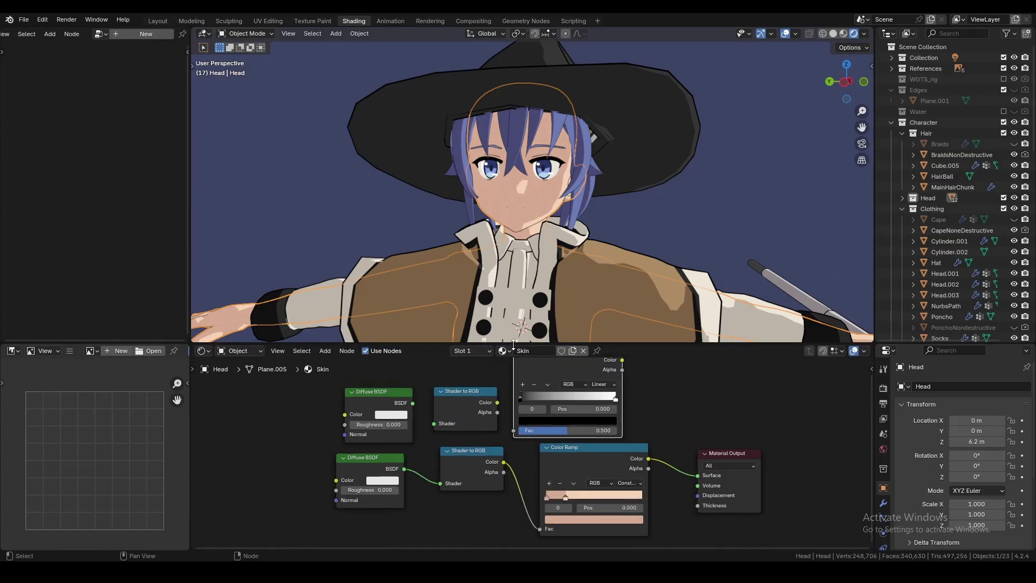
# Link the new Diffuse BSDF, Shader to RGB and Color Ramp in sequence into the Material Output's Surface.
pyautogui.moveTo(681, 487); pyautogui.dragTo(677, 484)
pyautogui.moveTo(390, 411); pyautogui.dragTo(412, 432)
pyautogui.click(383, 415)
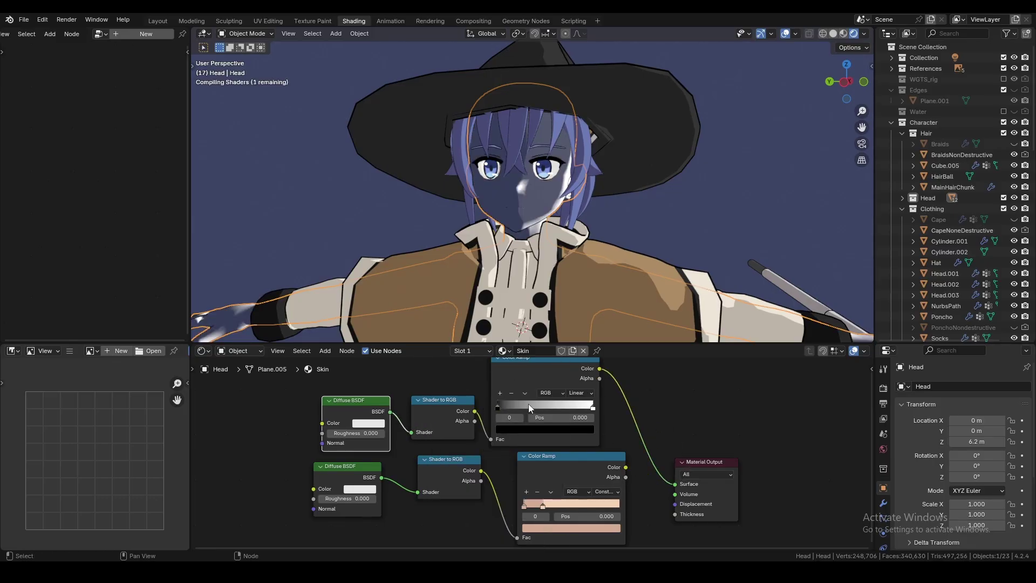
# Set the new Color Ramp to Constant with its white stop at about 0.155 and its black stop recoloured light grey.
pyautogui.click(584, 454)
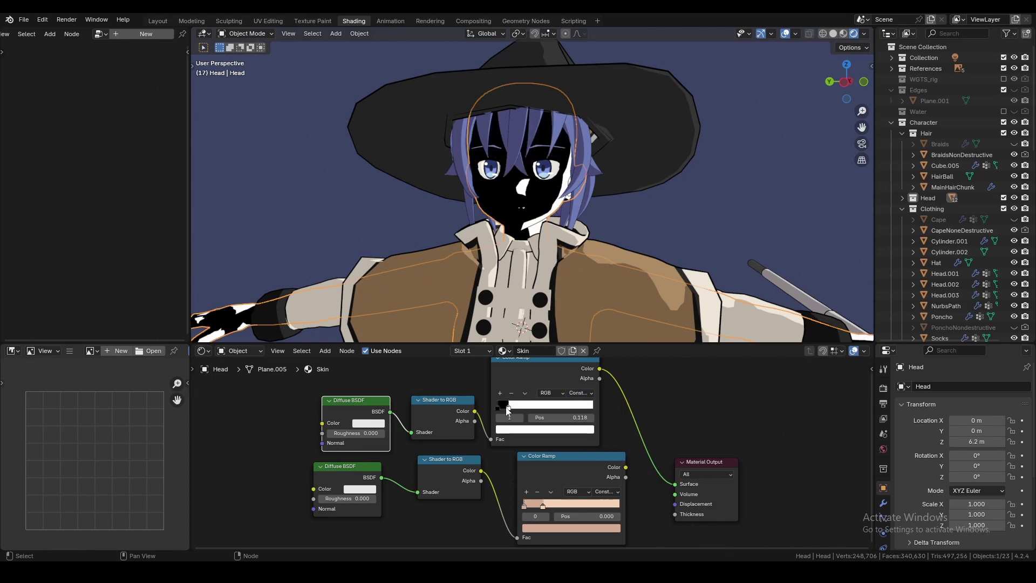
pyautogui.scroll(2, 506, 410)
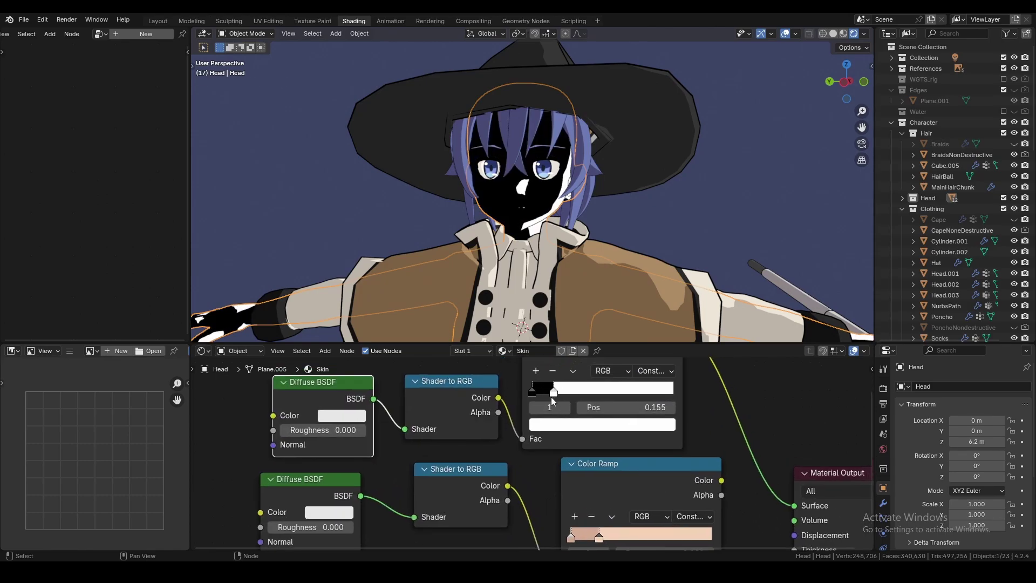
pyautogui.click(543, 424)
pyautogui.moveTo(666, 324); pyautogui.dragTo(665, 245)
pyautogui.press('Home')
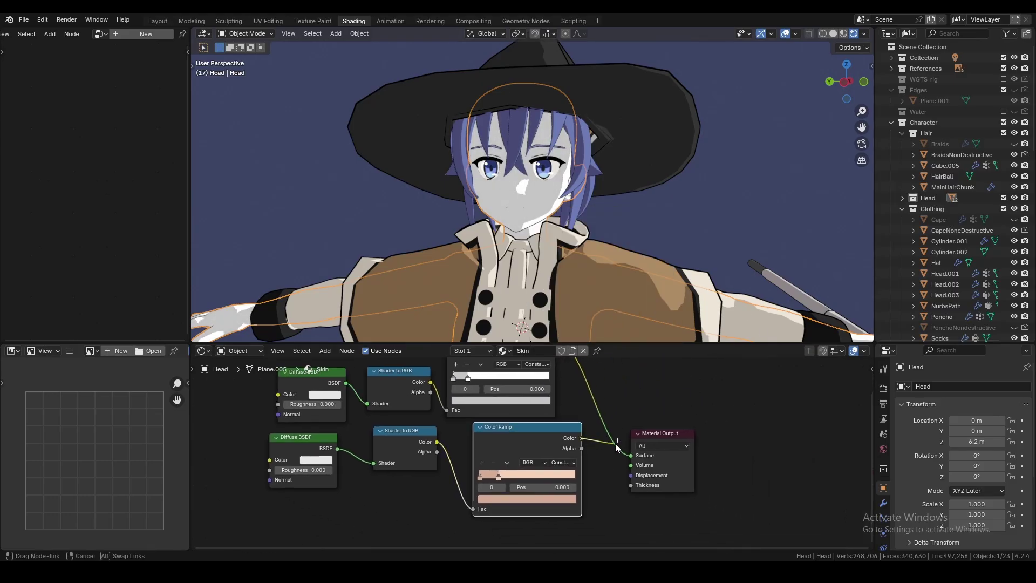
# Reconnect the skin-coloured Color Ramp to the Material Output's Surface and move the three new nodes below the skin chain.
pyautogui.moveTo(612, 442); pyautogui.dragTo(631, 455)
pyautogui.scroll(-3, 632, 438)
pyautogui.keyDown('shift'); pyautogui.click(424, 425); pyautogui.keyUp('shift')
pyautogui.moveTo(429, 431); pyautogui.dragTo(463, 382, button='middle')
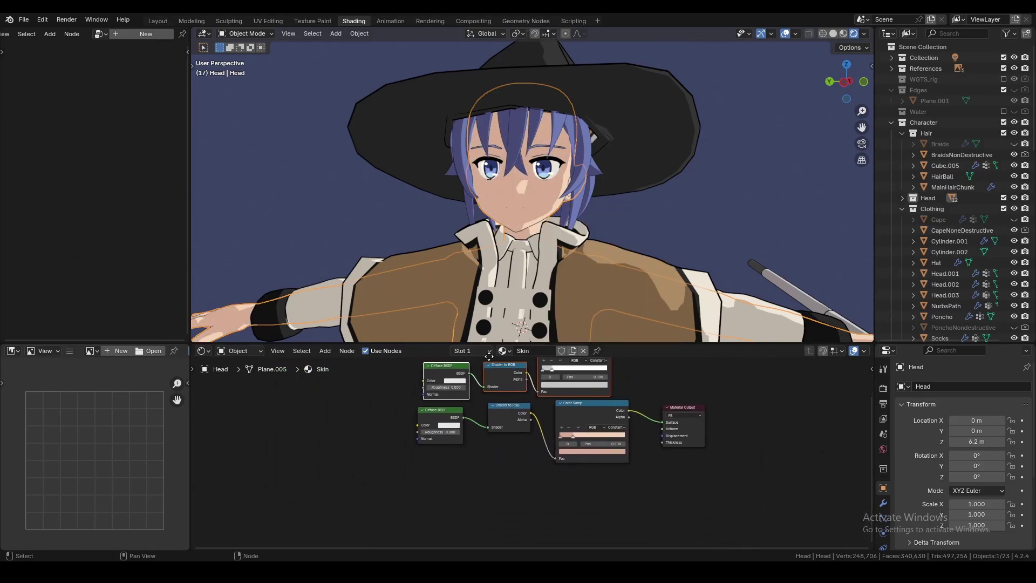
pyautogui.press('g')
pyautogui.click(495, 505)
pyautogui.scroll(-4, 518, 441)
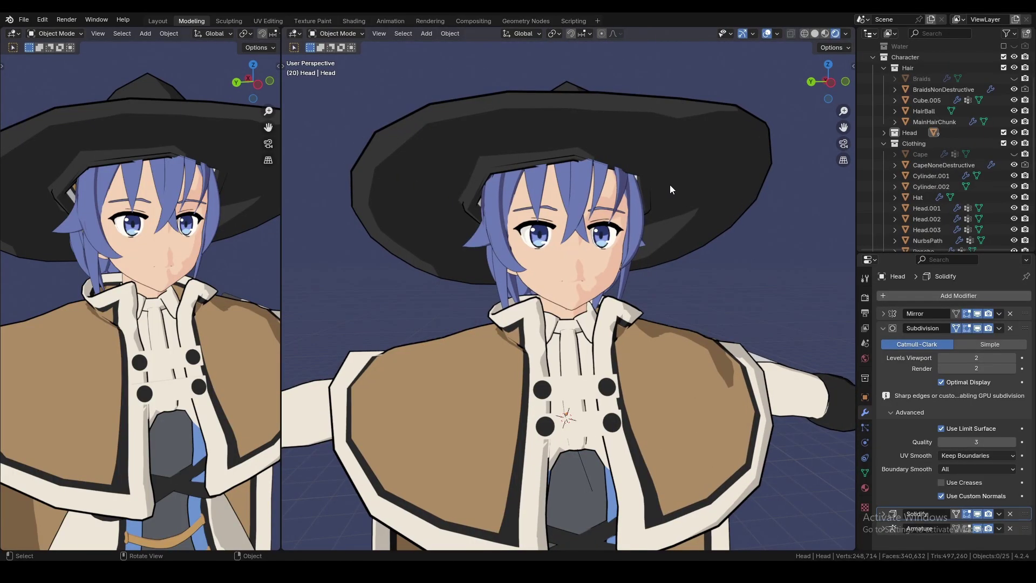
# Compare the character's shading in Material Preview and Rendered viewport modes.
pyautogui.moveTo(669, 185)
pyautogui.mouseDown(button='middle')
pyautogui.moveTo(612, 189)
pyautogui.moveTo(779, 189)
pyautogui.moveTo(737, 192)
pyautogui.mouseUp(button='middle')
pyautogui.scroll(5, 756, 205)
pyautogui.press('z')
pyautogui.click(792, 313)
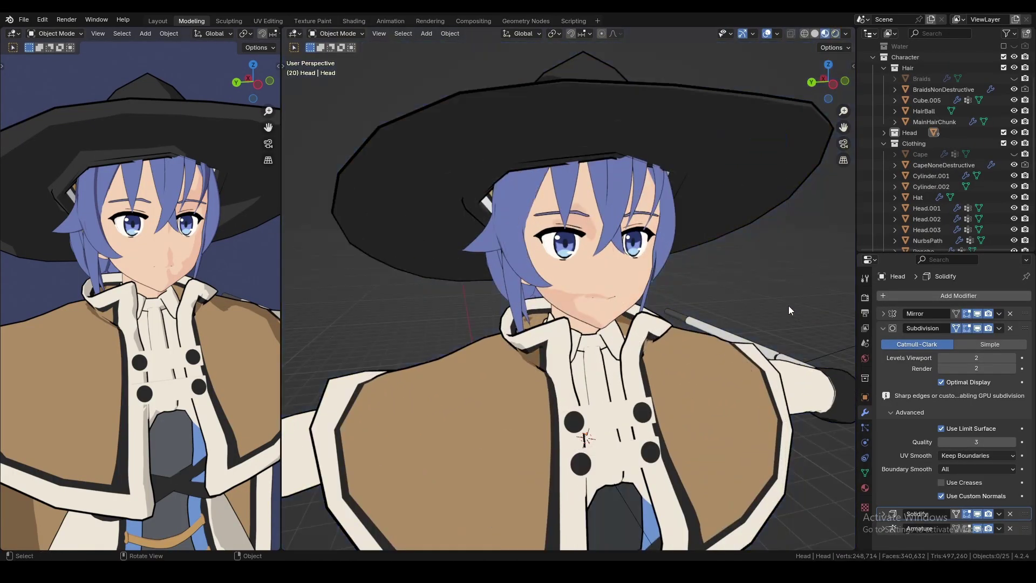
pyautogui.press('z')
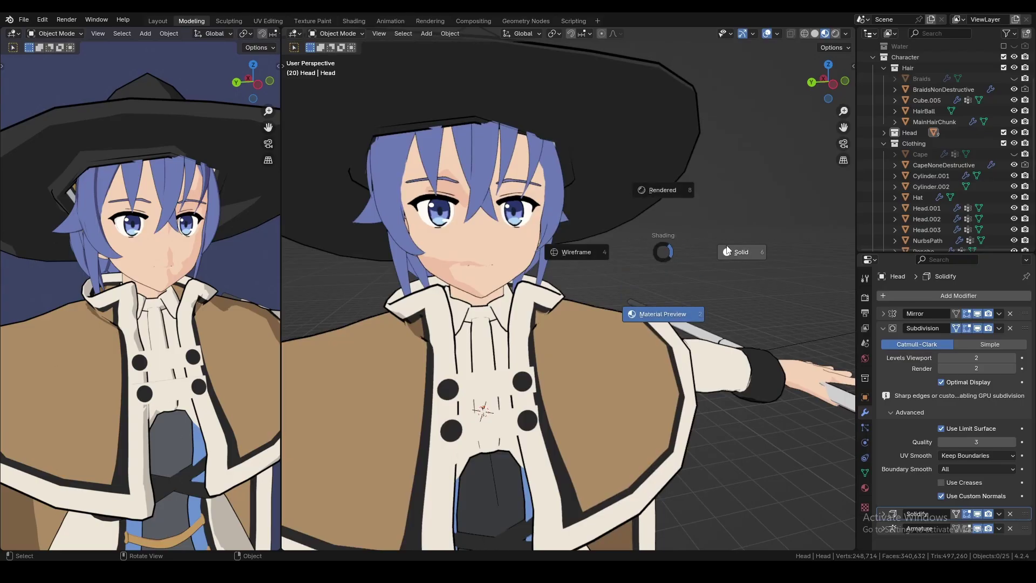
pyautogui.click(566, 263)
pyautogui.press('z')
pyautogui.click(603, 232)
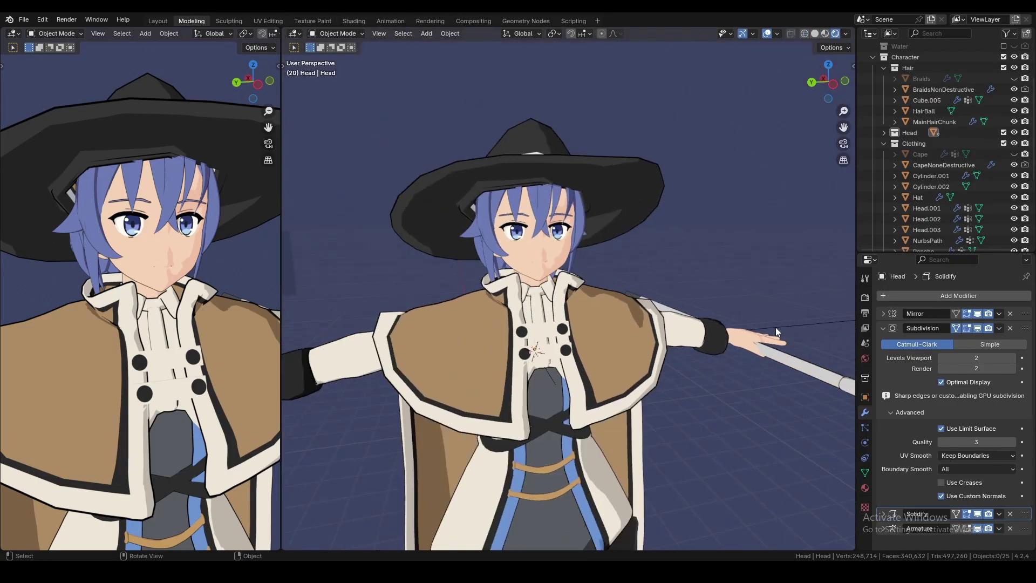
# Rotate the sun light around the global Z axis to about -3286.5°.
pyautogui.click(775, 327)
pyautogui.press('r')
pyautogui.press('z')
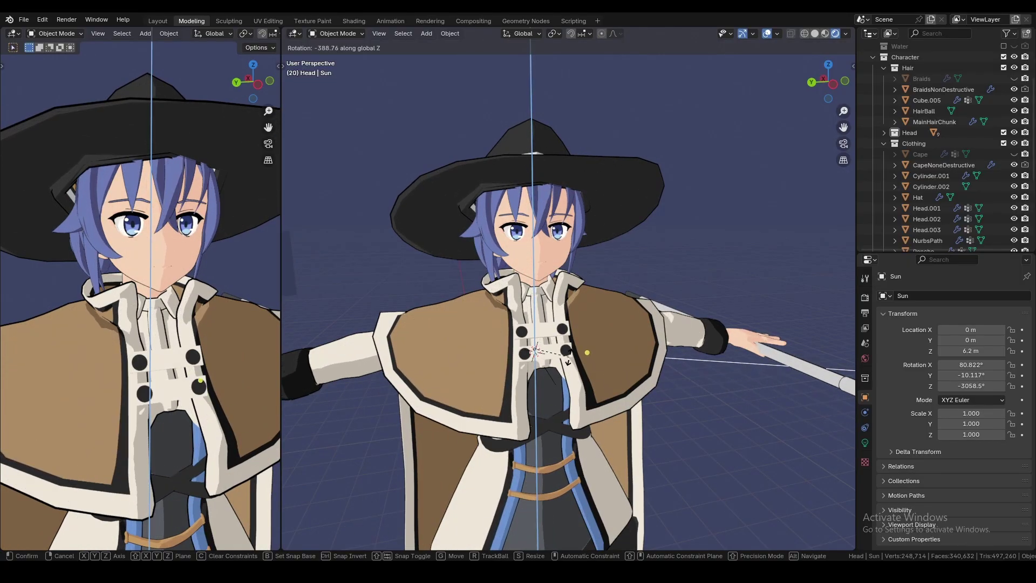
pyautogui.click(493, 281)
pyautogui.scroll(-3, 448, 281)
pyautogui.moveTo(445, 282); pyautogui.dragTo(649, 283, button='middle')
pyautogui.scroll(4, 658, 275)
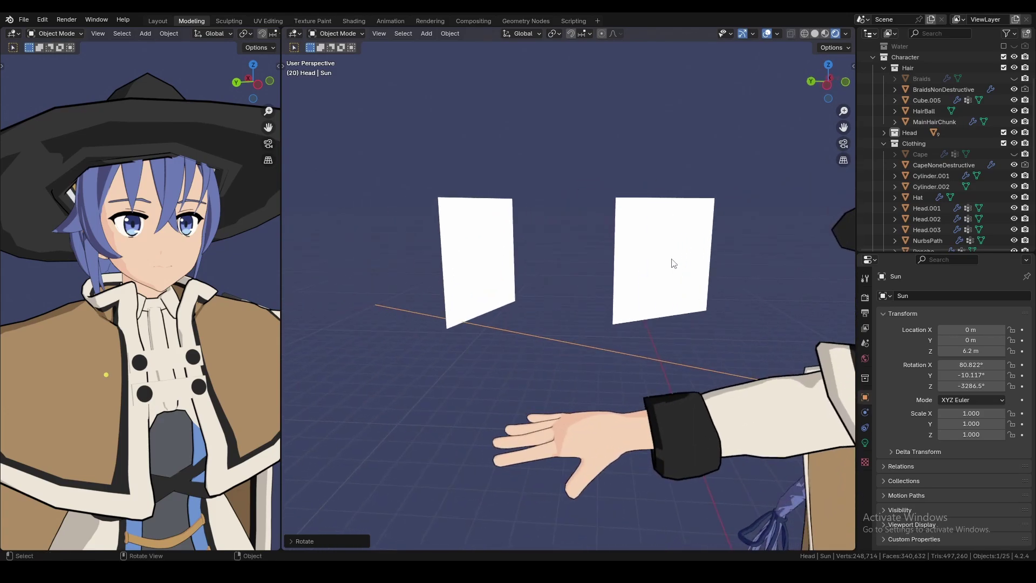
# Turn on the mesh normals overlay in Edit Mode for the white plane nearer the character.
pyautogui.click(674, 263)
pyautogui.press('Tab')
pyautogui.moveTo(608, 228)
pyautogui.mouseDown(button='middle')
pyautogui.moveTo(634, 234)
pyautogui.moveTo(627, 223)
pyautogui.mouseUp(button='middle')
pyautogui.scroll(2, 747, 99)
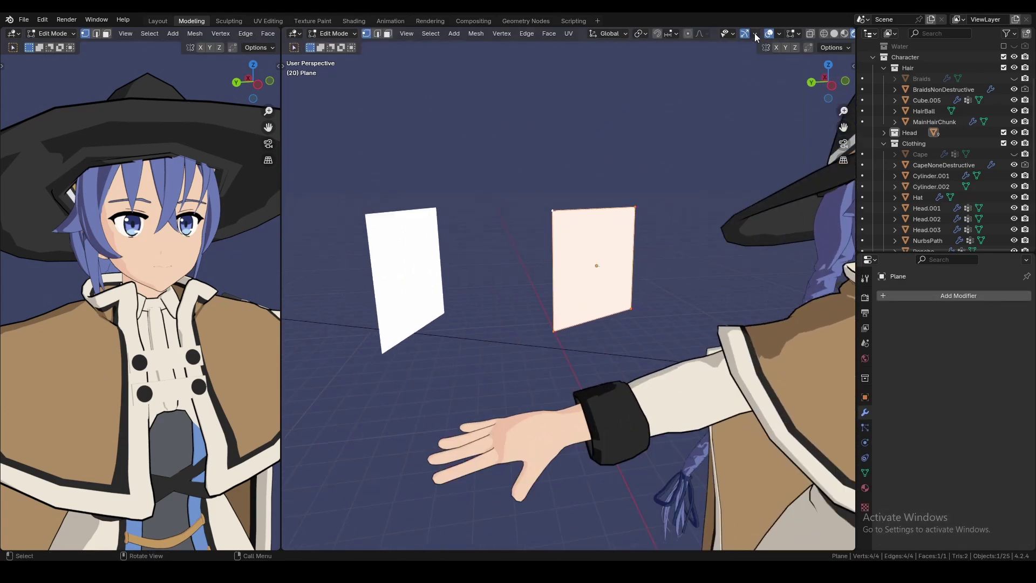
pyautogui.click(798, 33)
pyautogui.click(755, 209)
pyautogui.moveTo(770, 211)
pyautogui.mouseDown()
pyautogui.moveTo(793, 211)
pyautogui.moveTo(772, 210)
pyautogui.mouseUp()
pyautogui.press('Tab')
pyautogui.scroll(-4, 648, 225)
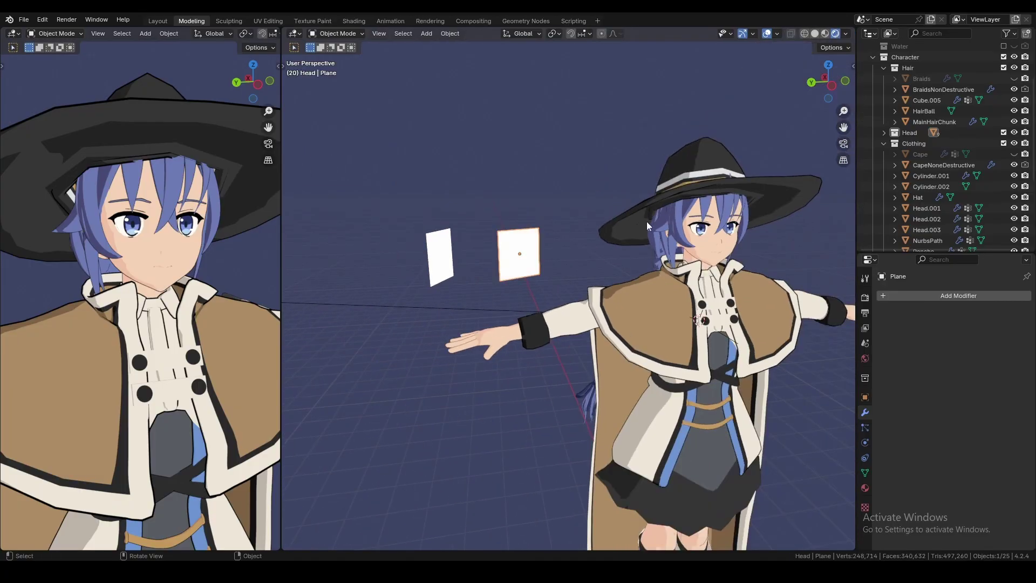
# Add a new mesh plane and place it above the two white planes in the left orthographic view.
pyautogui.click(830, 89)
pyautogui.scroll(2, 529, 208)
pyautogui.click(529, 209)
pyautogui.hotkey('shift', 'a')
pyautogui.moveTo(529, 208)
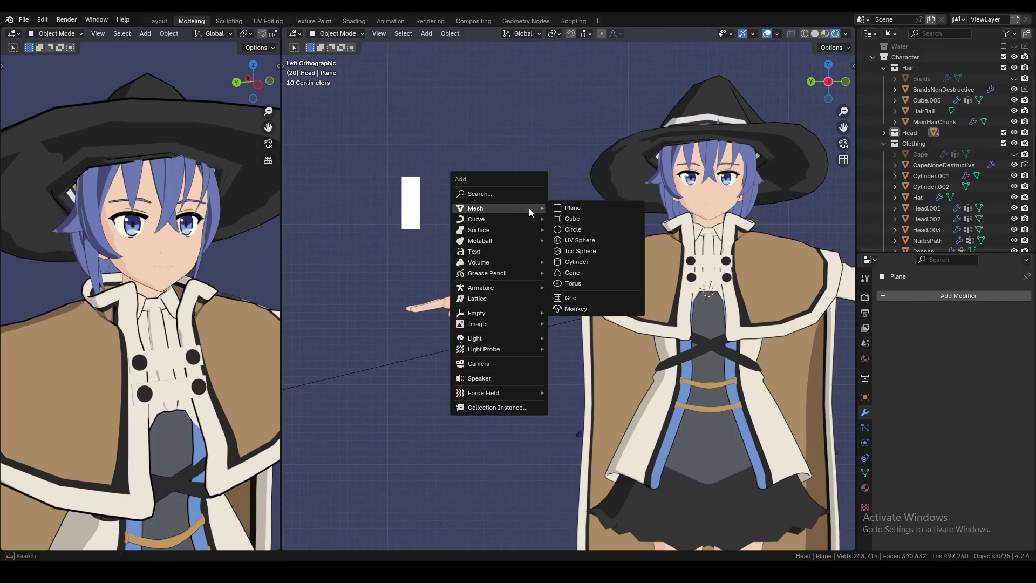
pyautogui.click(573, 207)
pyautogui.press('g')
pyautogui.click(453, 190)
# Rotate the new plane's mesh upright in Edit Mode.
pyautogui.keyDown('shift'); pyautogui.moveTo(506, 157); pyautogui.dragTo(568, 217, button='middle'); pyautogui.keyUp('shift')
pyautogui.scroll(1, 568, 217)
pyautogui.press('r')
pyautogui.rightClick(548, 289)
pyautogui.press('Tab')
pyautogui.press('r')
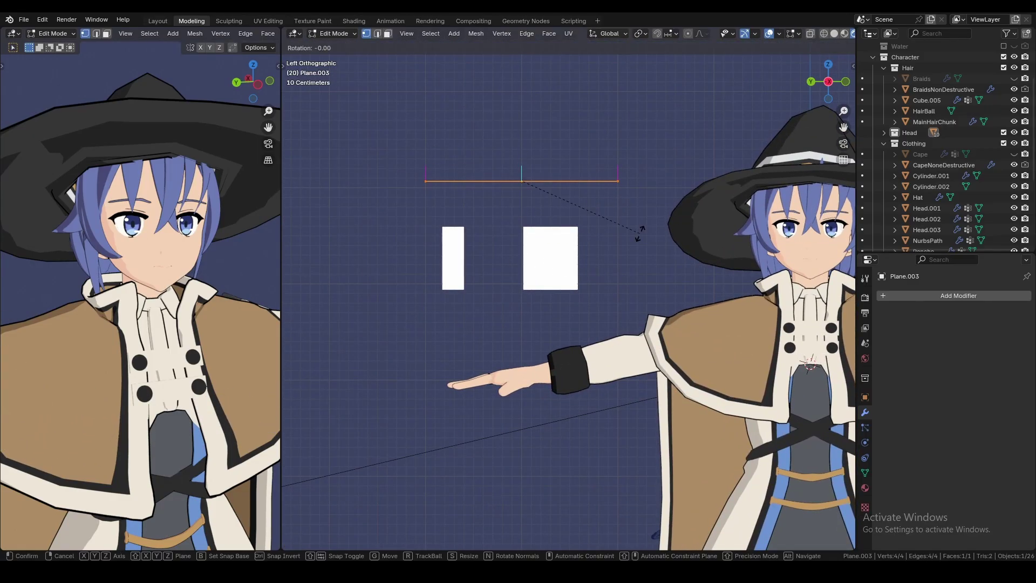
pyautogui.click(467, 329)
# Rotate the upright plane's mesh around the global Z axis so it is angled towards the front.
pyautogui.moveTo(608, 231); pyautogui.dragTo(642, 292, button='middle')
pyautogui.keyDown('alt'); pyautogui.moveTo(713, 216); pyautogui.dragTo(630, 276, button='middle'); pyautogui.keyUp('alt')
pyautogui.press('r')
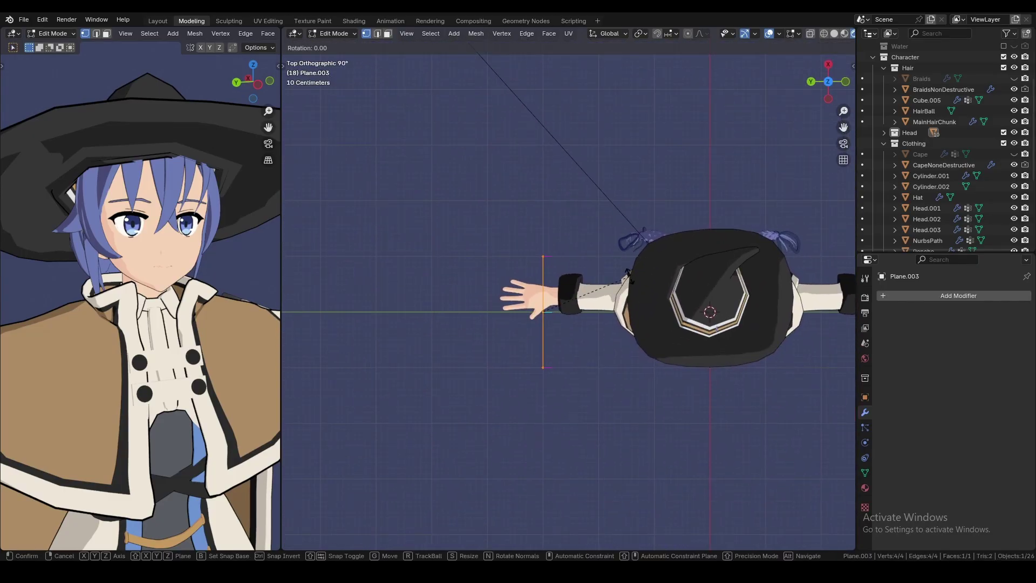
pyautogui.keyDown('alt'); pyautogui.scroll(2, 629, 276); pyautogui.keyUp('alt')
pyautogui.click(618, 304)
pyautogui.moveTo(618, 303); pyautogui.dragTo(620, 239, button='middle')
pyautogui.scroll(2, 619, 237)
pyautogui.press('r')
pyautogui.press('z')
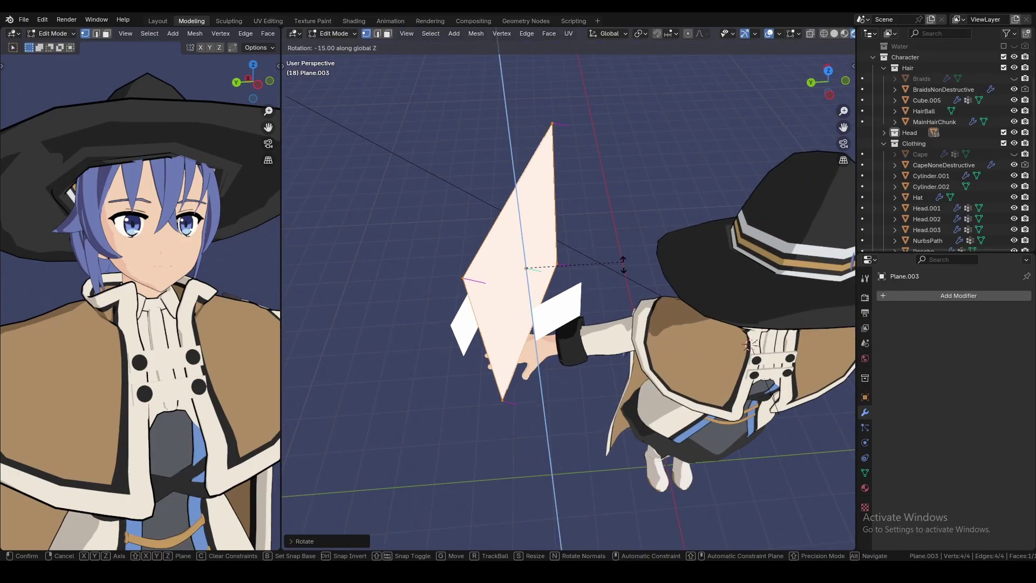
pyautogui.click(604, 324)
# Scale the new plane's mesh down to roughly the size of the existing white planes and save the file.
pyautogui.moveTo(604, 324); pyautogui.dragTo(569, 243, button='middle')
pyautogui.press('s')
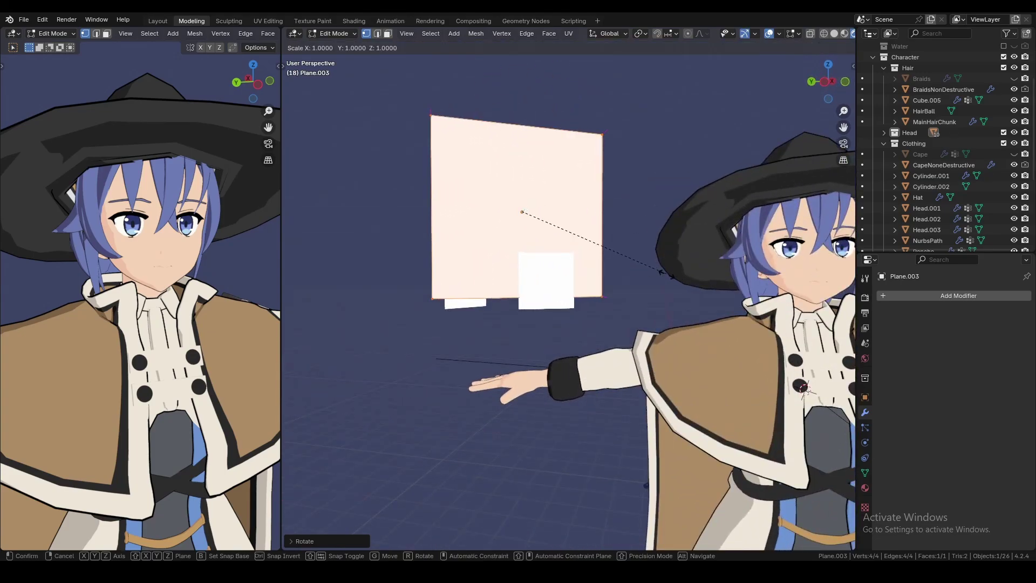
pyautogui.click(565, 247)
pyautogui.hotkey('ctrl', 's')
# Move the new plane along the Z and Y axes to sit directly above the white plane nearer the character.
pyautogui.click(824, 82)
pyautogui.press('g')
pyautogui.press('z')
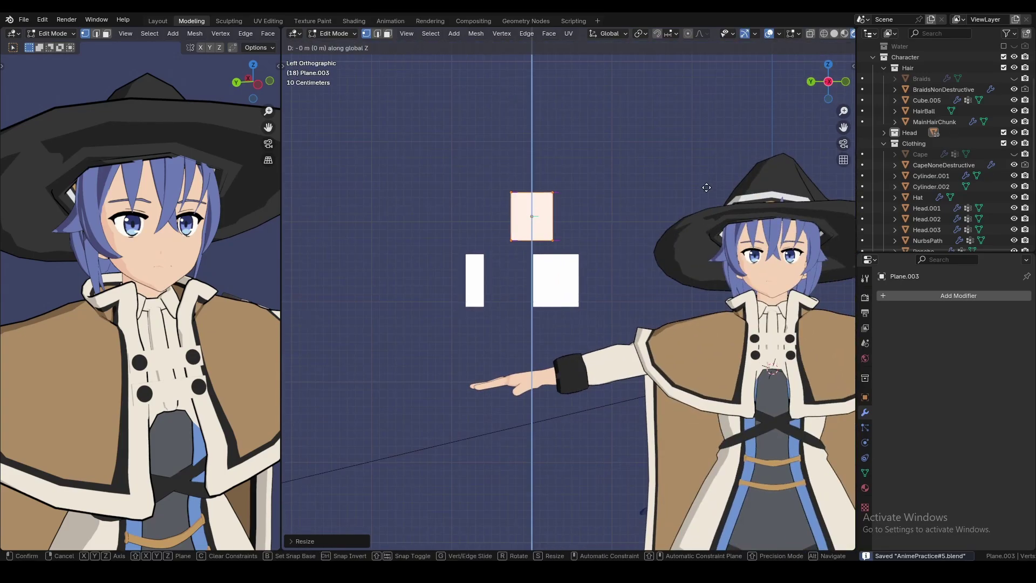
pyautogui.click(695, 192)
pyautogui.press('Tab')
pyautogui.scroll(2, 513, 230)
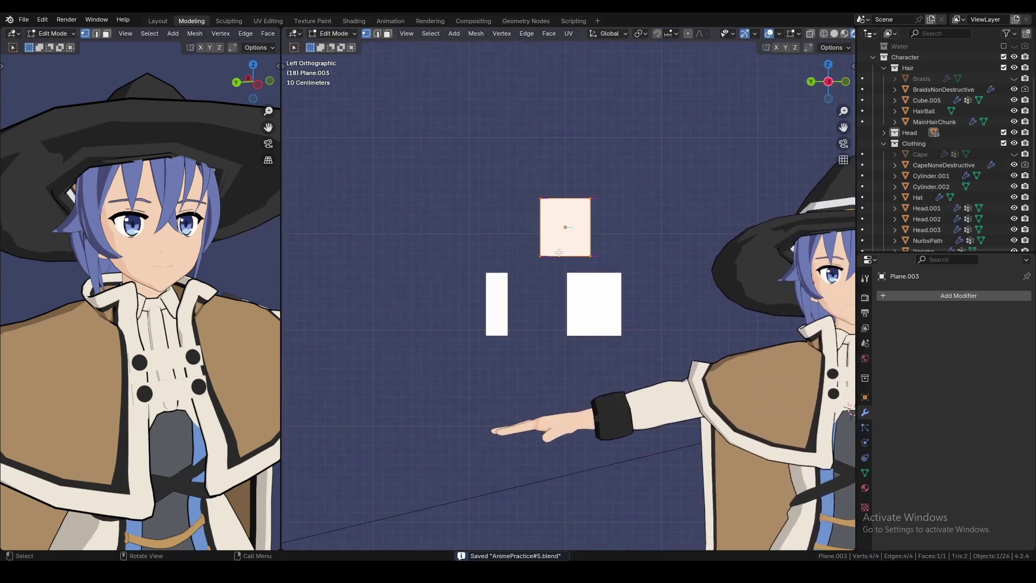
pyautogui.press('g')
pyautogui.press('y')
pyautogui.click(595, 256)
# Duplicate the upper plane along the Y axis, placing the copy above the white plane farther from the character.
pyautogui.moveTo(596, 257); pyautogui.dragTo(604, 282, button='middle')
pyautogui.click(511, 310)
pyautogui.moveTo(511, 306); pyautogui.dragTo(500, 297, button='middle')
pyautogui.press('g')
pyautogui.click(514, 287)
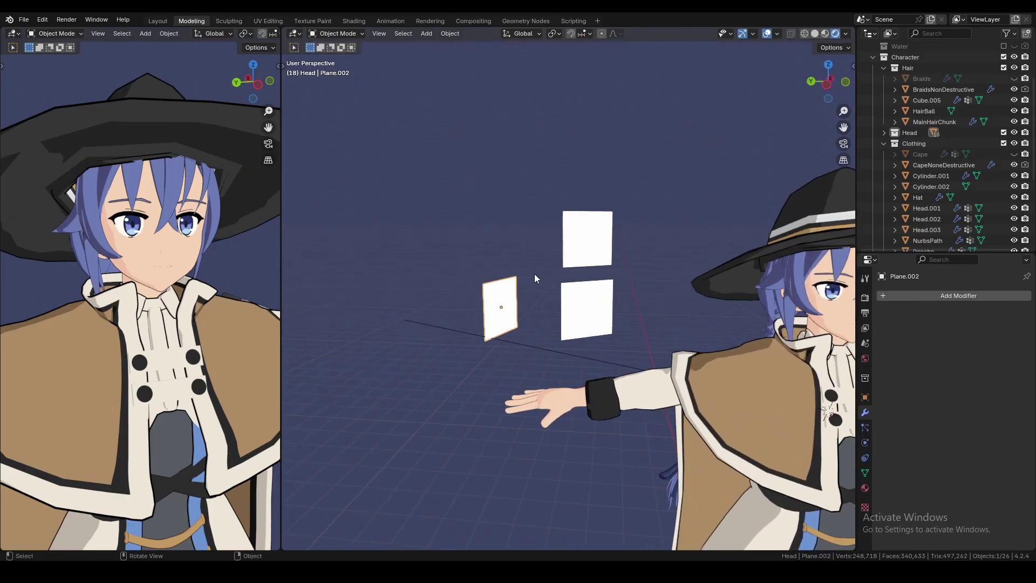
pyautogui.keyDown('shift'); pyautogui.moveTo(593, 274); pyautogui.dragTo(538, 242, button='middle'); pyautogui.keyUp('shift')
pyautogui.scroll(-3, 539, 242)
pyautogui.moveTo(537, 278); pyautogui.dragTo(526, 279, button='middle')
pyautogui.hotkey('shift', 'd')
pyautogui.press('y')
pyautogui.click(491, 276)
# Rotate the duplicated plane about 30° around the global Z axis.
pyautogui.scroll(2, 542, 256)
pyautogui.moveTo(555, 247); pyautogui.dragTo(565, 277, button='middle')
pyautogui.press('r')
pyautogui.press('z')
pyautogui.rightClick(566, 277)
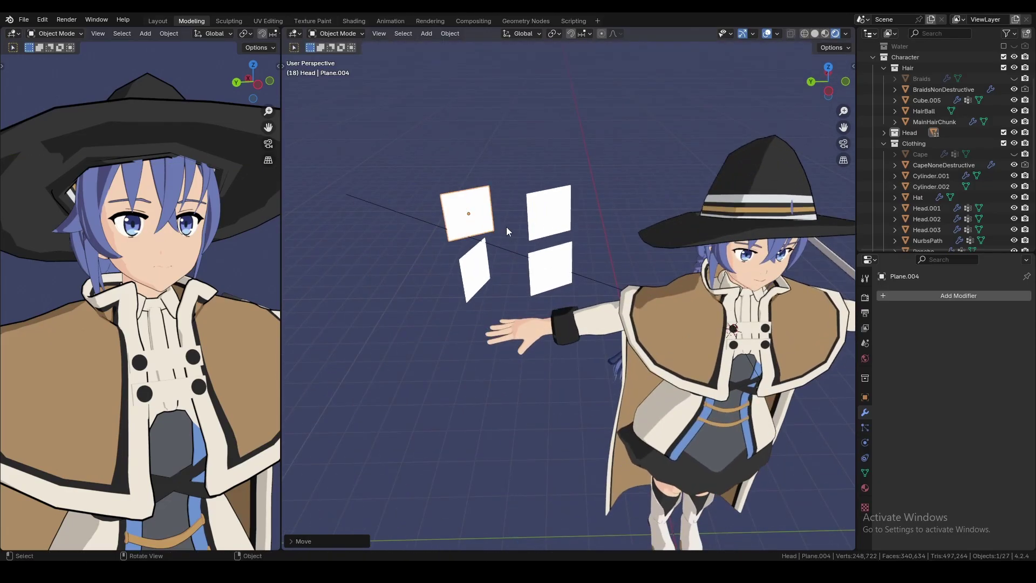
pyautogui.press('r')
pyautogui.press('z')
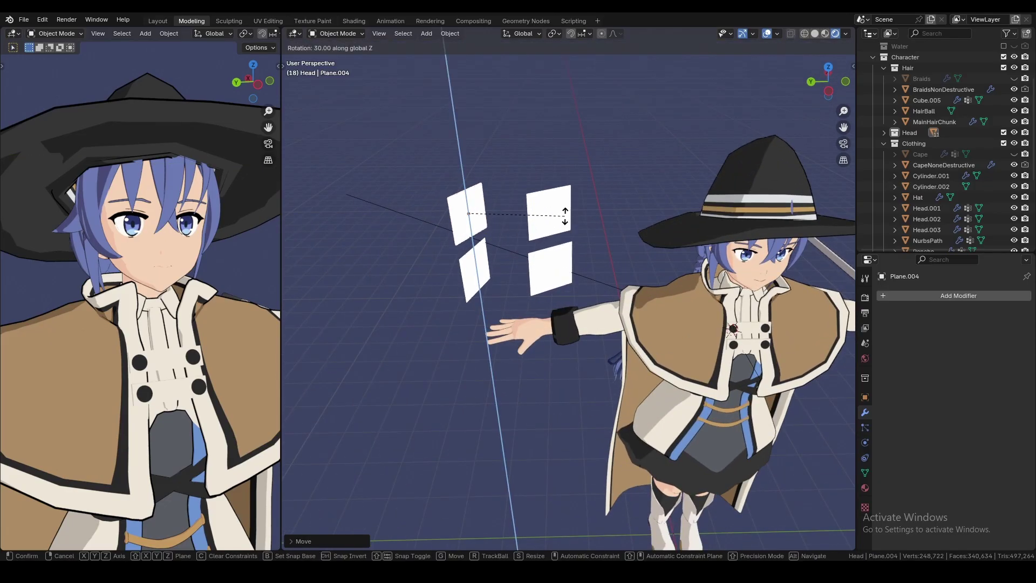
pyautogui.click(565, 216)
pyautogui.moveTo(564, 216); pyautogui.dragTo(536, 211, button='middle')
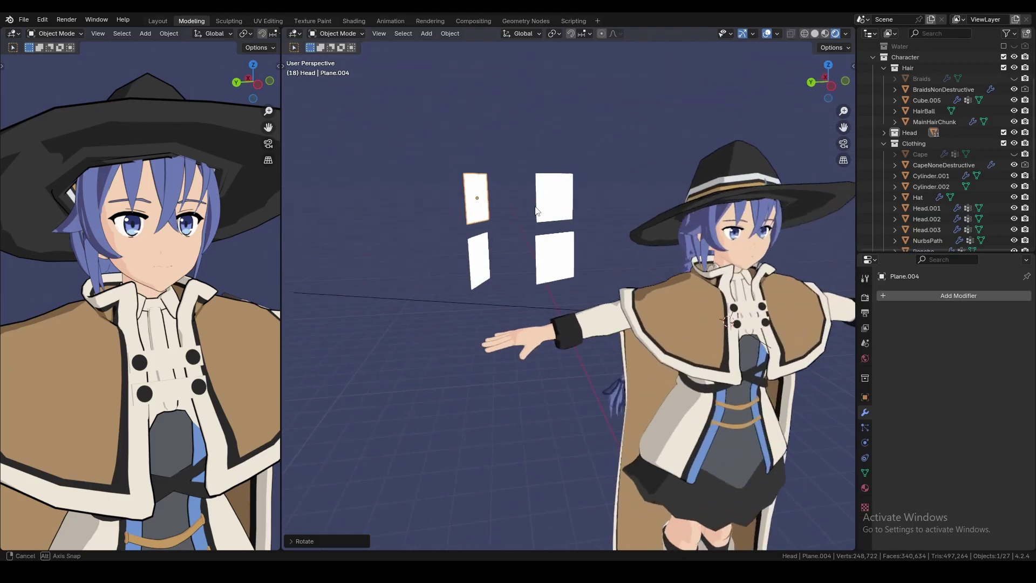
# Delete the two lower white planes.
pyautogui.scroll(1, 537, 210)
pyautogui.click(830, 88)
pyautogui.moveTo(376, 264); pyautogui.dragTo(379, 266)
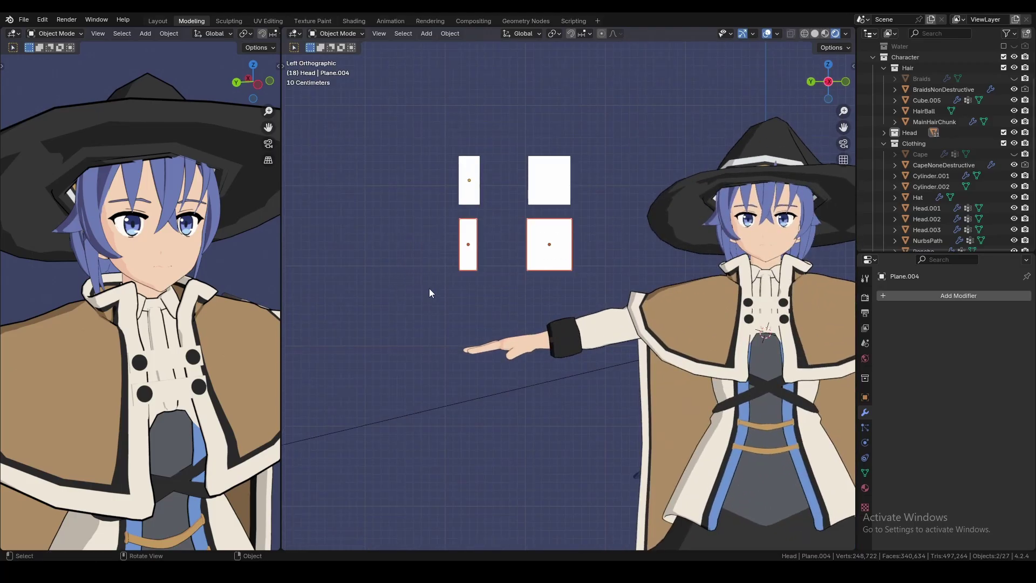
pyautogui.press('Delete')
# Move the two remaining planes down along the Z axis beside the character's head, and deselect them.
pyautogui.press('g')
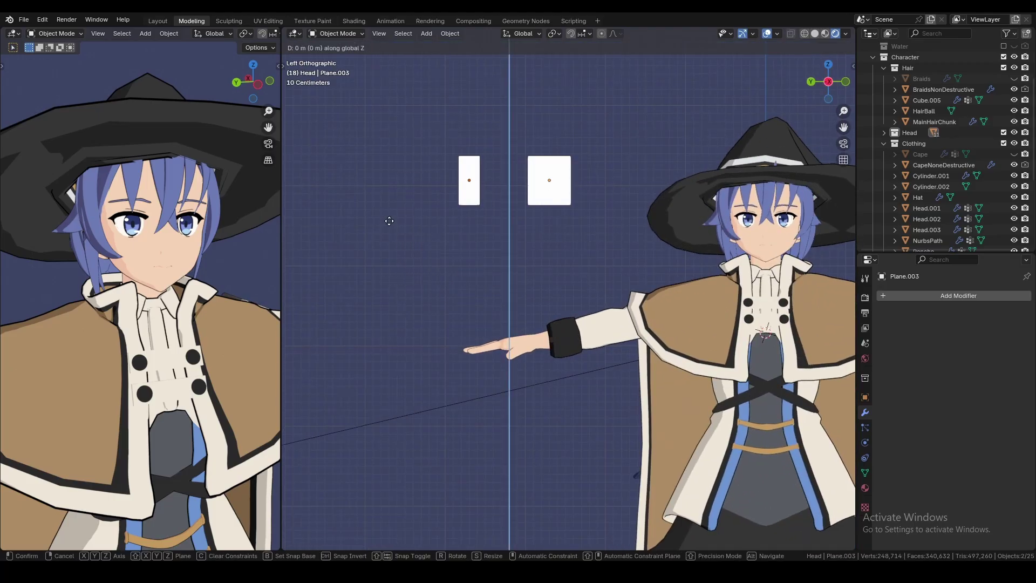
pyautogui.press('z')
pyautogui.click(403, 302)
pyautogui.keyDown('shift'); pyautogui.moveTo(617, 272); pyautogui.dragTo(491, 276, button='middle'); pyautogui.keyUp('shift')
pyautogui.scroll(4, 464, 269)
pyautogui.click(407, 254)
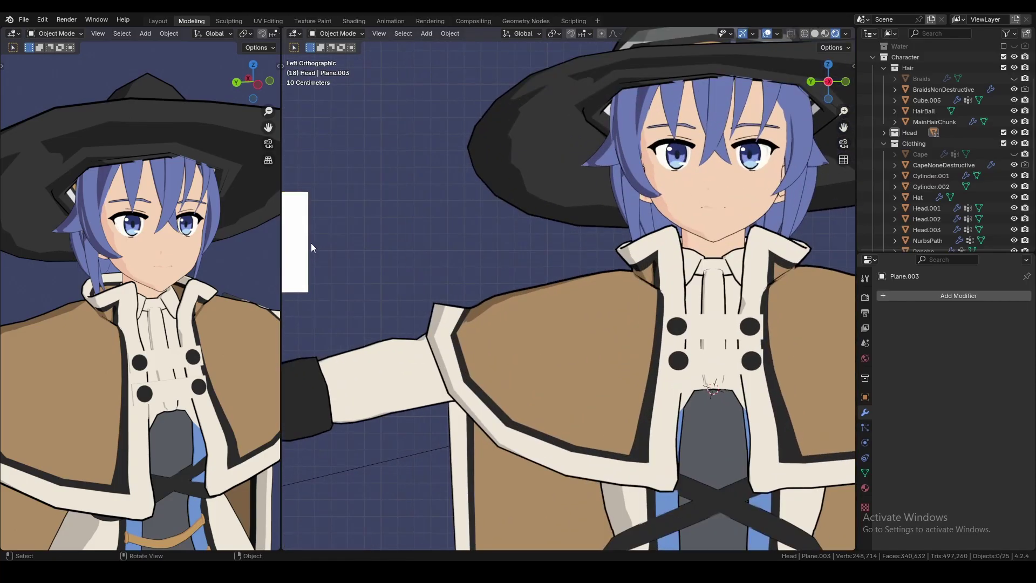
# Rotate the sun light around the global Z axis so that shading falls across the character's face, and select the head.
pyautogui.keyDown('shift'); pyautogui.moveTo(515, 229); pyautogui.dragTo(426, 281, button='middle'); pyautogui.keyUp('shift')
pyautogui.scroll(1, 426, 280)
pyautogui.click(643, 269)
pyautogui.scroll(-6, 637, 281)
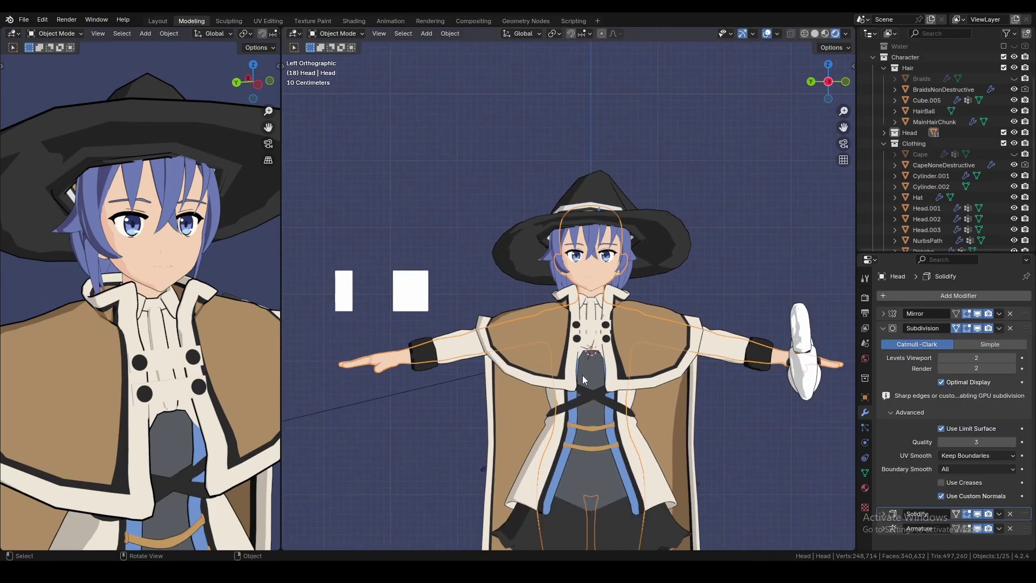
pyautogui.click(417, 389)
pyautogui.press('r')
pyautogui.press('z')
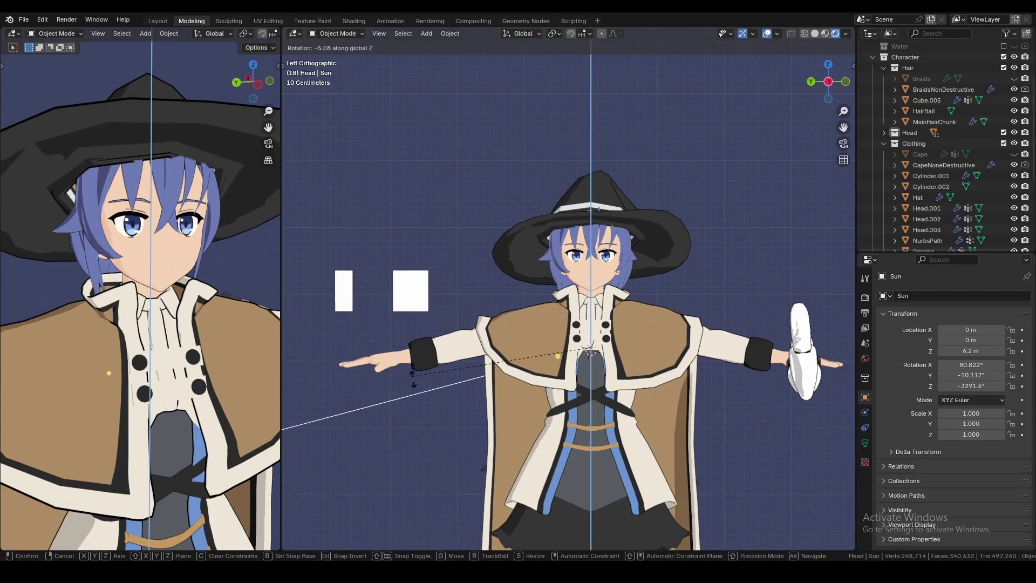
pyautogui.click(515, 438)
pyautogui.scroll(3, 550, 362)
pyautogui.click(593, 261)
pyautogui.keyDown('shift'); pyautogui.moveTo(466, 280); pyautogui.dragTo(552, 276, button='middle'); pyautogui.keyUp('shift')
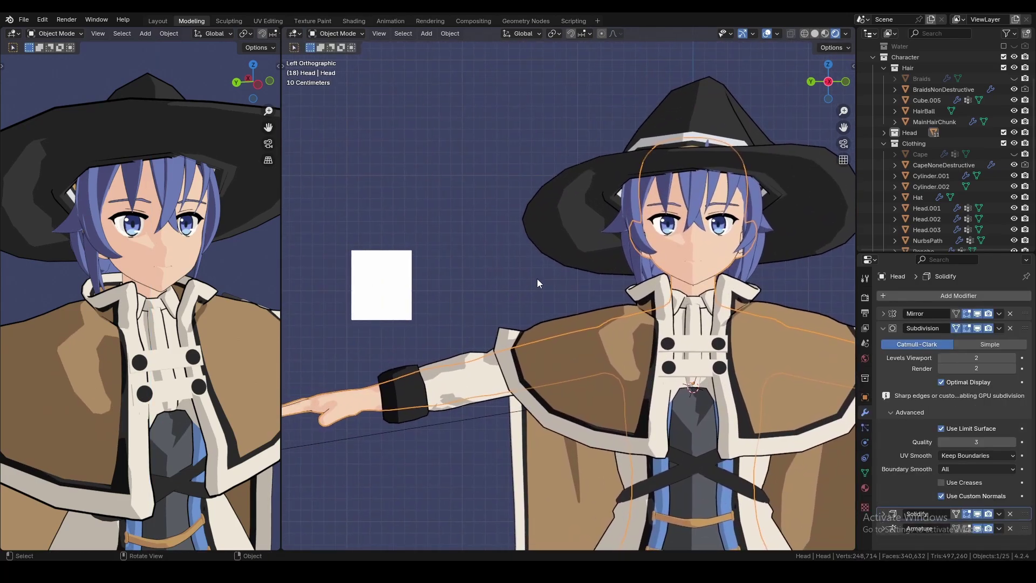
# Select the vertices of the plane nearer the character and copy their normal vector.
pyautogui.click(373, 284)
pyautogui.press('Tab')
pyautogui.keyDown('shift'); pyautogui.moveTo(402, 285); pyautogui.dragTo(523, 284, button='middle'); pyautogui.keyUp('shift')
pyautogui.press('ctrl+KP_3')
pyautogui.click(476, 264)
pyautogui.press('c')
pyautogui.scroll(-2, 477, 271)
pyautogui.click(478, 273)
pyautogui.rightClick(479, 275)
pyautogui.press('g')
pyautogui.press('Escape')
pyautogui.rightClick(595, 264)
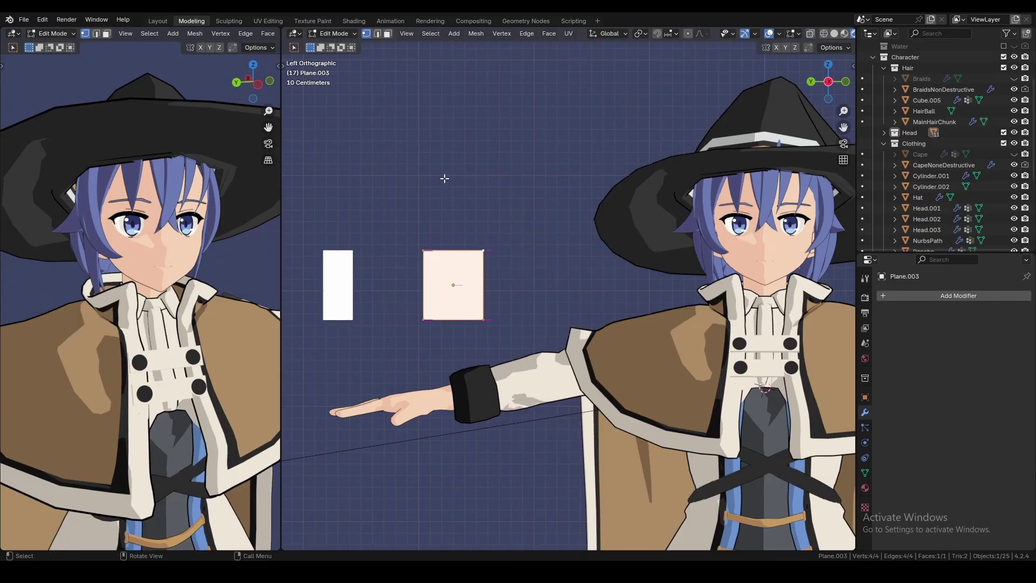
pyautogui.press('q')
pyautogui.click(582, 240)
# Examine the mesh Normals commands and the quick-favorites options of the Paste Vector command.
pyautogui.scroll(3, 652, 261)
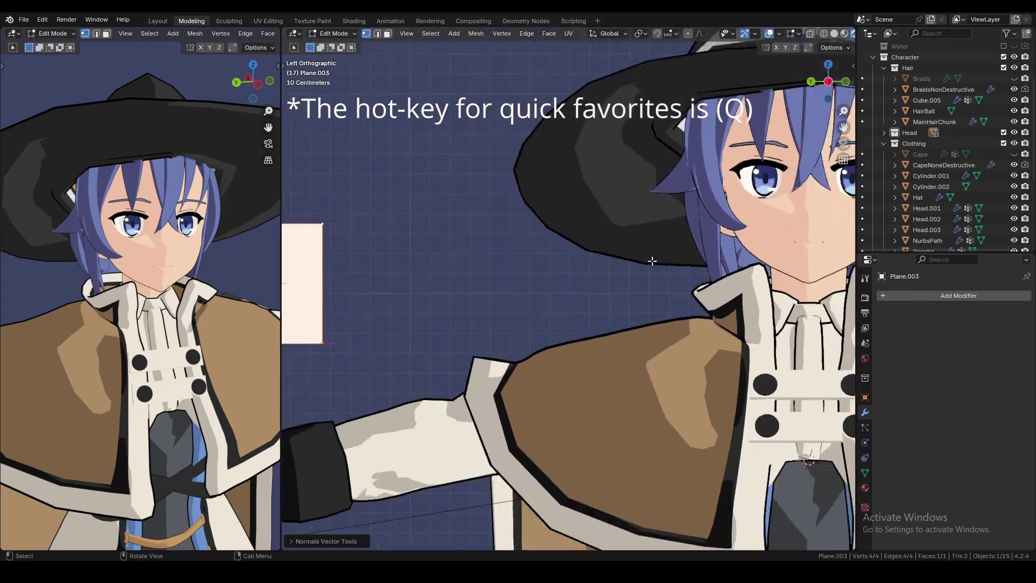
pyautogui.scroll(-1, 653, 261)
pyautogui.press('q')
pyautogui.keyDown('shift'); pyautogui.moveTo(425, 216); pyautogui.dragTo(564, 241, button='middle'); pyautogui.keyUp('shift')
pyautogui.scroll(3, 555, 194)
pyautogui.click(474, 34)
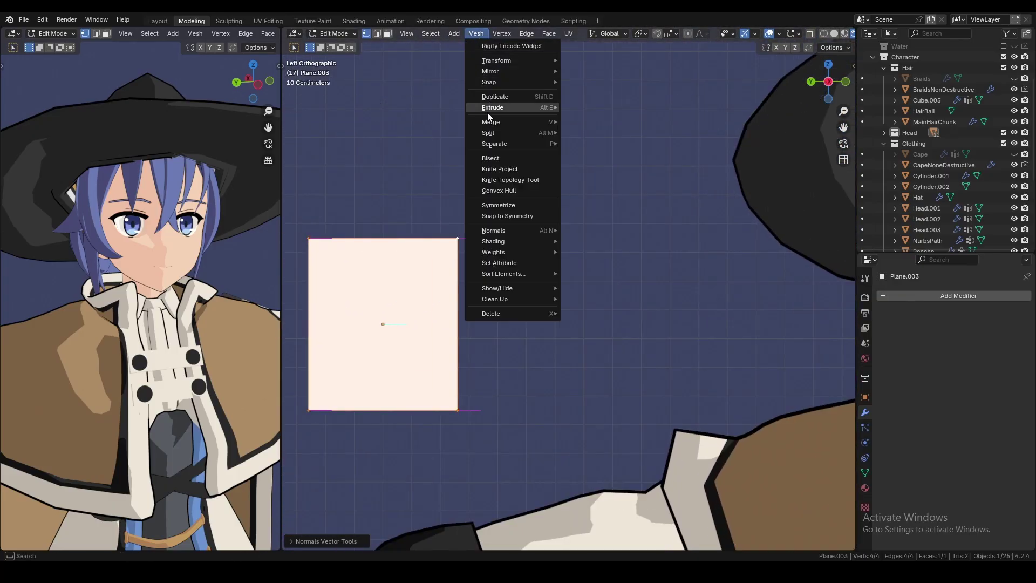
pyautogui.moveTo(499, 232)
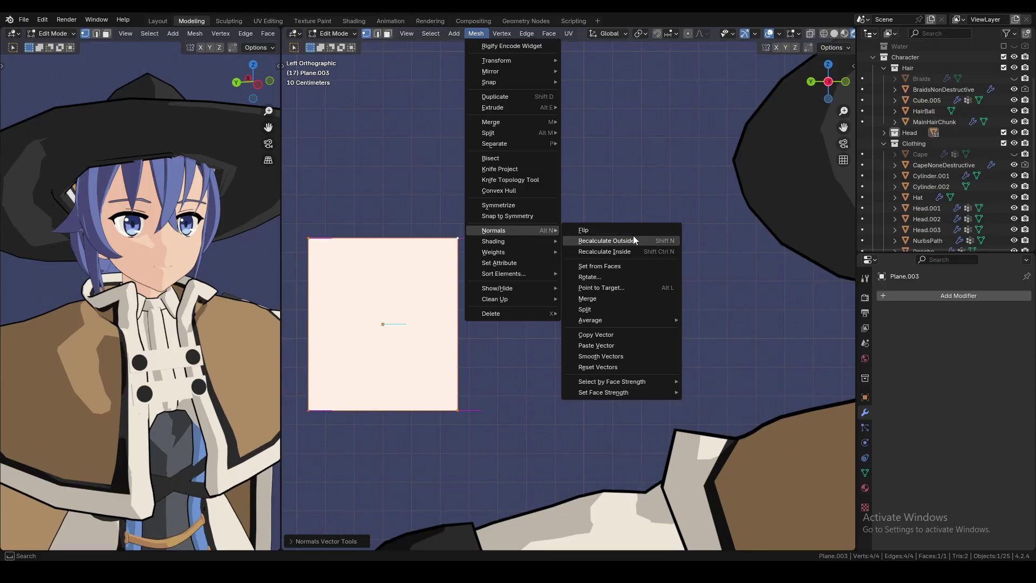
pyautogui.rightClick(627, 336)
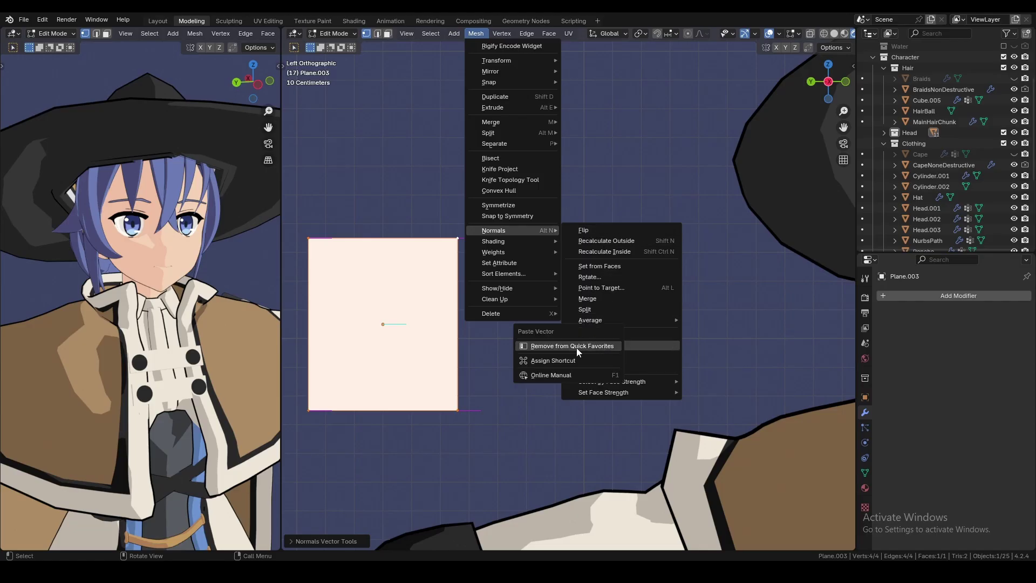
pyautogui.press('Escape')
pyautogui.press('Escape')
pyautogui.scroll(-6, 500, 190)
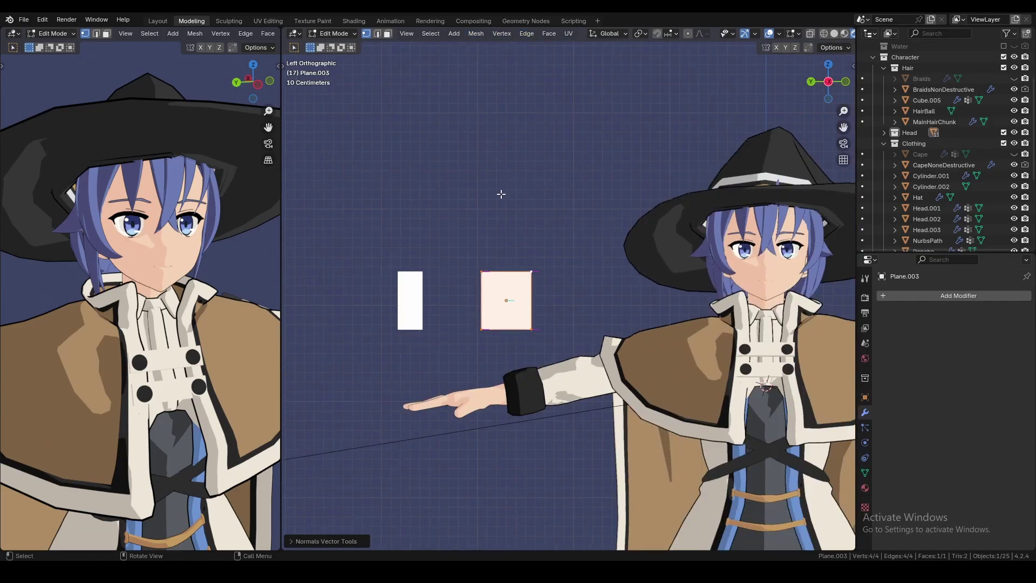
# Open the head mesh for editing and set the displayed normals size to 0.02.
pyautogui.scroll(3, 540, 200)
pyautogui.keyDown('shift'); pyautogui.moveTo(636, 220); pyautogui.dragTo(353, 213, button='middle'); pyautogui.keyUp('shift')
pyautogui.press('Tab')
pyautogui.click(639, 196)
pyautogui.press('Tab')
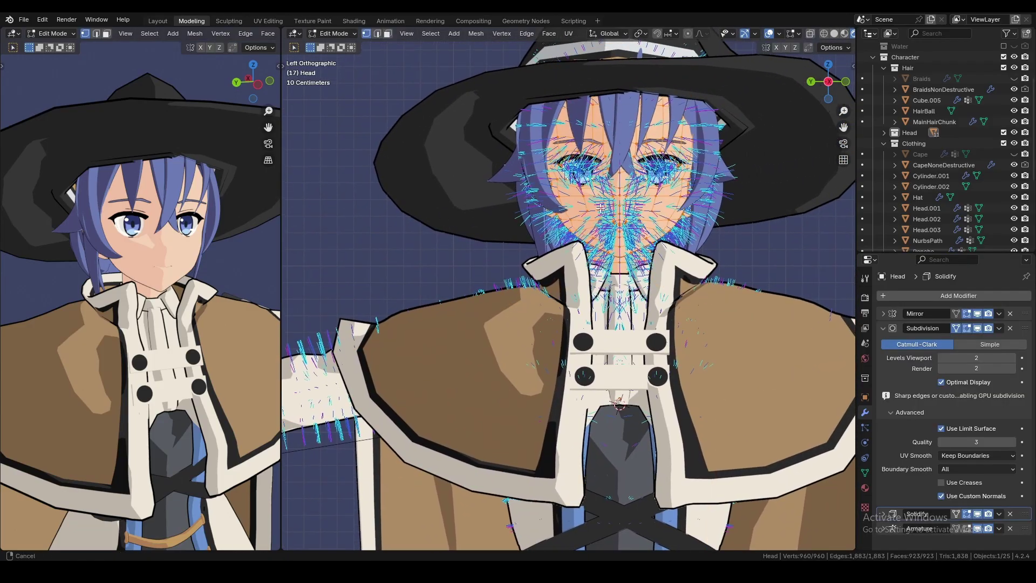
pyautogui.scroll(3, 601, 203)
pyautogui.click(791, 35)
pyautogui.moveTo(774, 210); pyautogui.dragTo(736, 211)
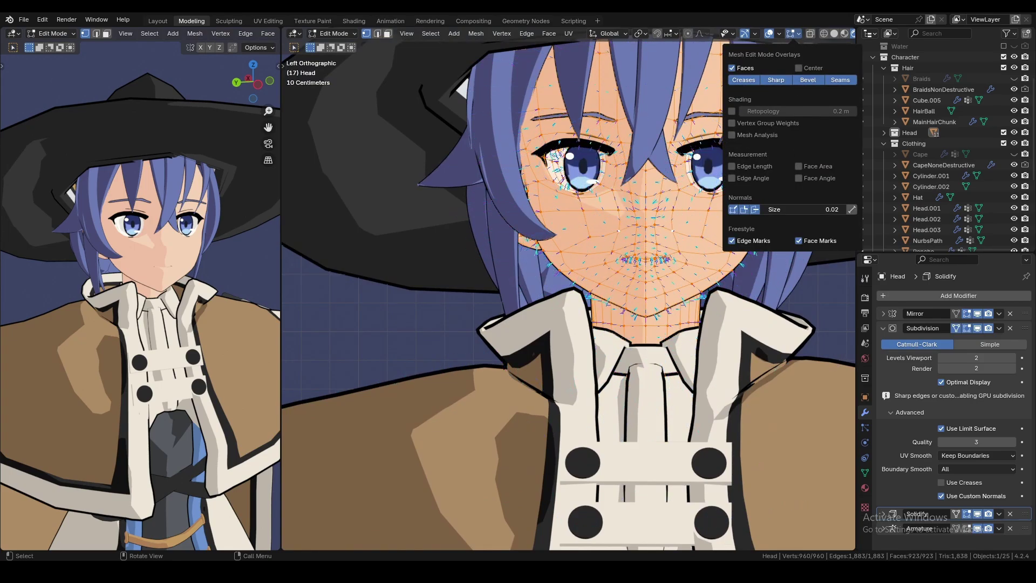
# Copy the normal vector from a corner vertex of the plane nearer the character.
pyautogui.keyDown('shift'); pyautogui.moveTo(451, 263); pyautogui.dragTo(707, 268, button='middle'); pyautogui.keyUp('shift')
pyautogui.scroll(-4, 603, 261)
pyautogui.press('Tab')
pyautogui.click(423, 302)
pyautogui.press('Tab')
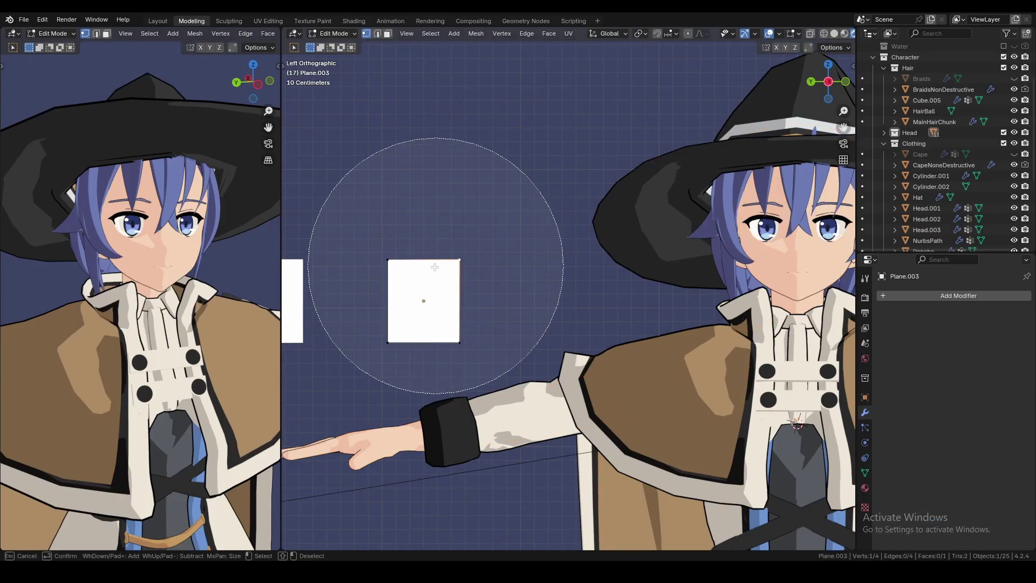
pyautogui.press('q')
pyautogui.click(453, 278)
# Select the cheek vertices below the eye on the head mesh and paste the copied normal vector onto them.
pyautogui.keyDown('shift'); pyautogui.moveTo(758, 246); pyautogui.dragTo(567, 270, button='middle'); pyautogui.keyUp('shift')
pyautogui.scroll(5, 568, 271)
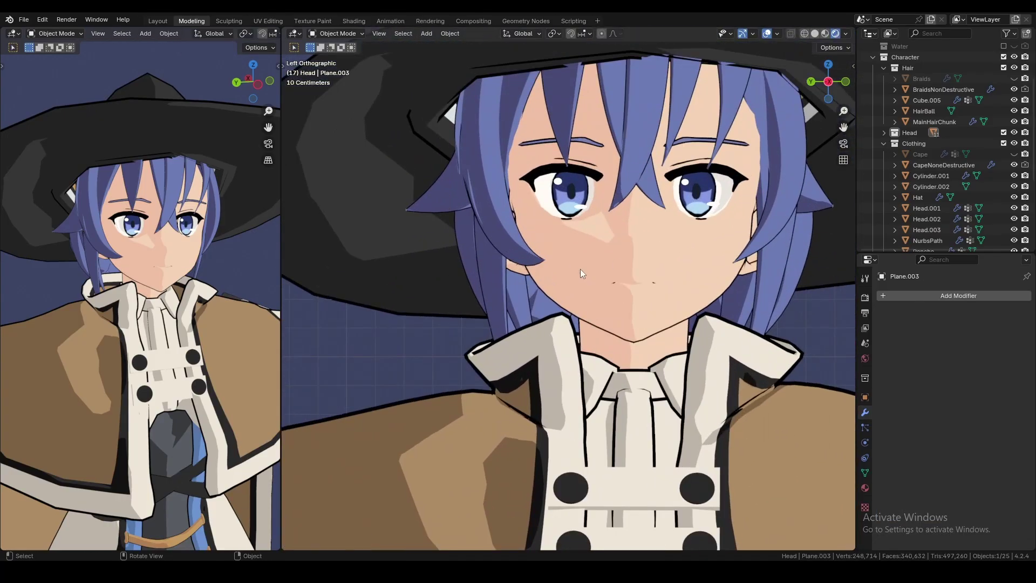
pyautogui.press('Tab')
pyautogui.click(613, 248)
pyautogui.scroll(1, 613, 249)
pyautogui.keyDown('shift'); pyautogui.moveTo(603, 239); pyautogui.dragTo(571, 249, button='middle'); pyautogui.keyUp('shift')
pyautogui.press('Tab')
pyautogui.scroll(1, 571, 248)
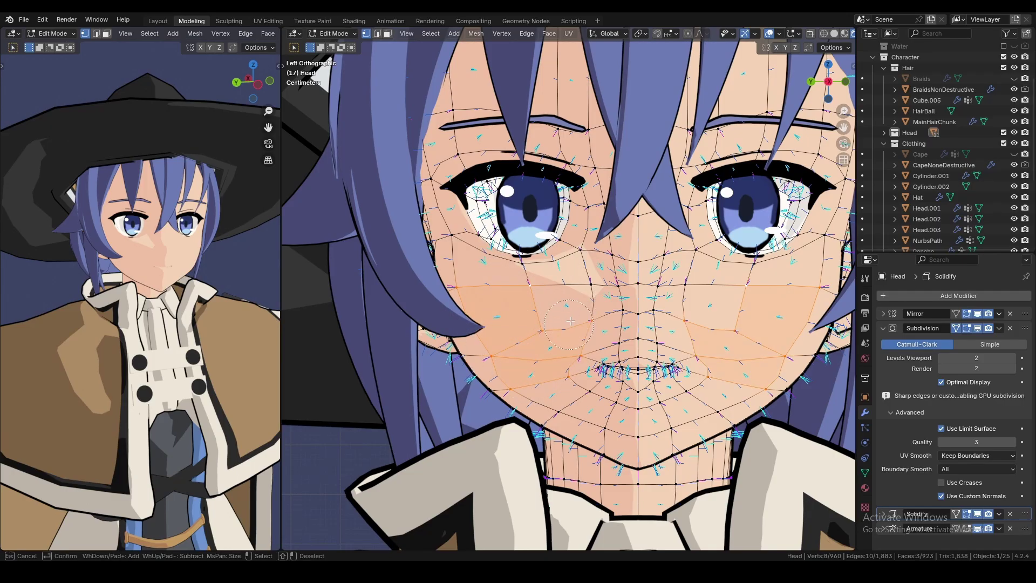
pyautogui.press('Escape')
pyautogui.press('q')
pyautogui.click(556, 298)
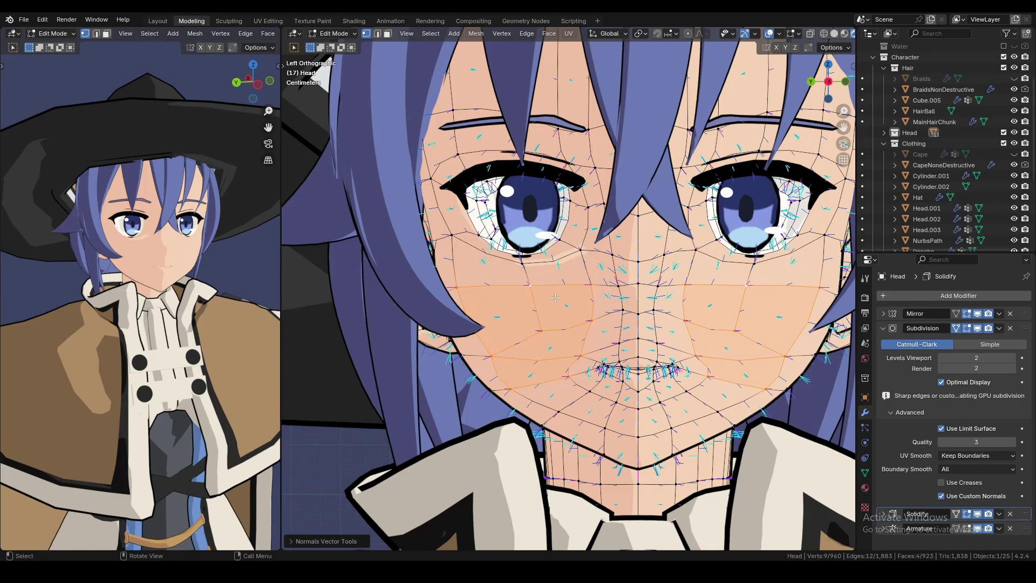
# Rotate the sun light around the global Z axis to move the shadow across the character's face.
pyautogui.scroll(-3, 524, 250)
pyautogui.scroll(-8, 523, 249)
pyautogui.press('Tab')
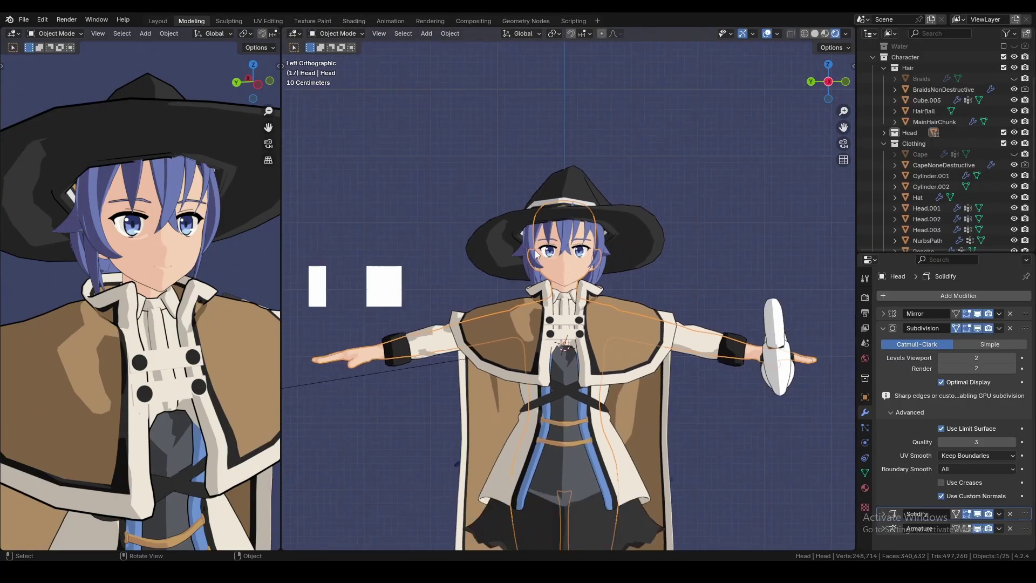
pyautogui.click(435, 361)
pyautogui.scroll(4, 435, 361)
pyautogui.press('r')
pyautogui.press('z')
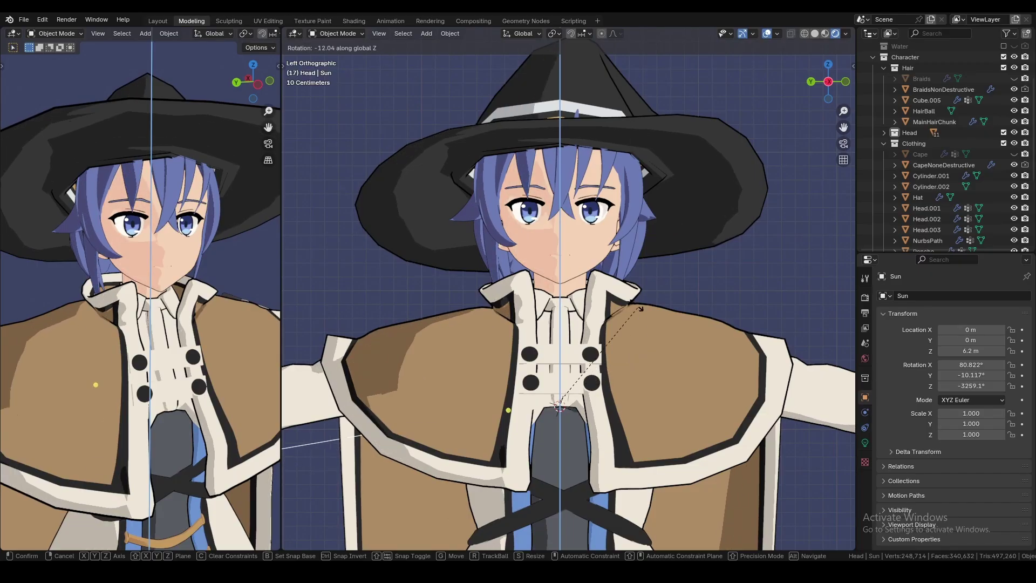
pyautogui.click(606, 279)
pyautogui.press('r')
pyautogui.press('z')
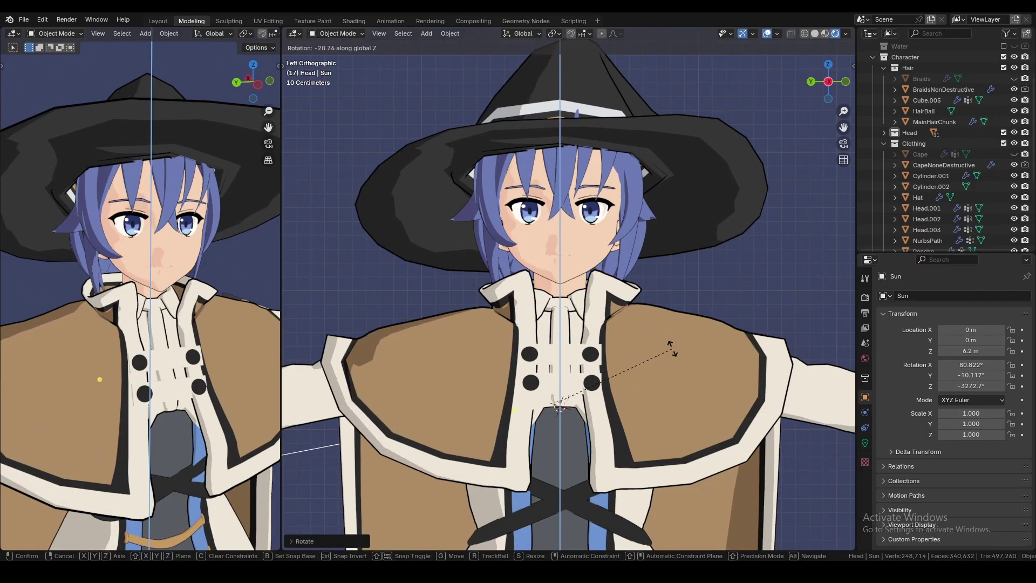
pyautogui.click(663, 340)
# Paste the copied normal vector onto single vertices on the cheek and beside the inner corner of the eye.
pyautogui.scroll(3, 561, 258)
pyautogui.click(561, 258)
pyautogui.press('Tab')
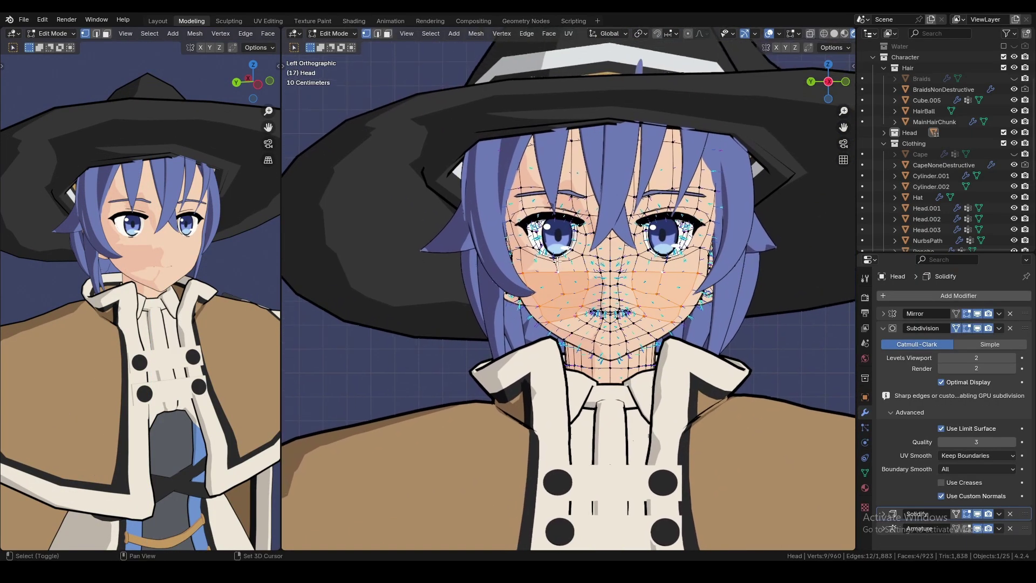
pyautogui.scroll(2, 583, 255)
pyautogui.press('q')
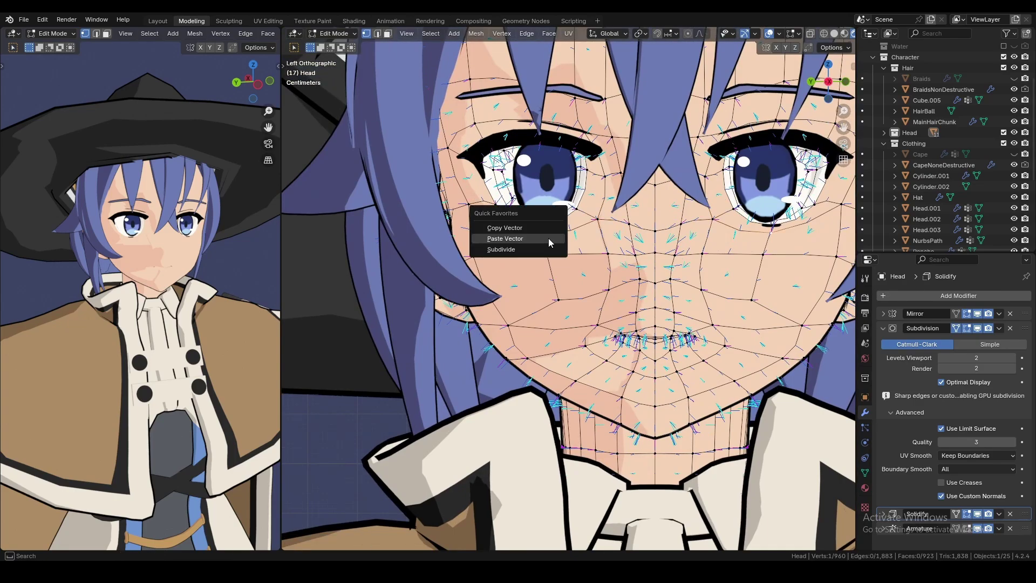
pyautogui.click(548, 238)
pyautogui.press('q')
pyautogui.click(603, 178)
pyautogui.click(590, 175)
pyautogui.press('q')
pyautogui.click(591, 178)
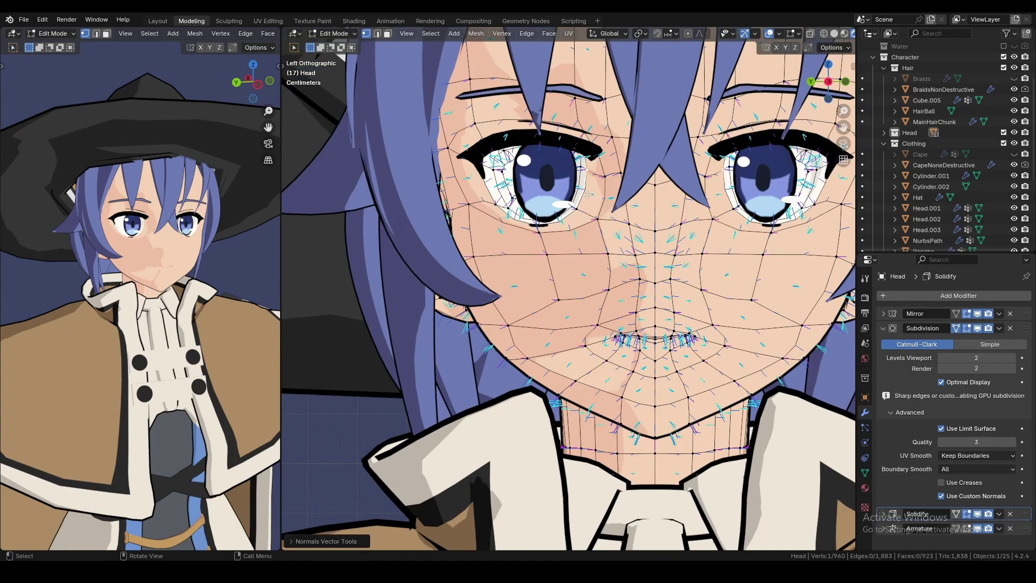
pyautogui.hotkey('ctrl', 'shift', 'z')
# Paste the copied normal vector onto the vertices around the outer corner of the same eye.
pyautogui.scroll(3, 574, 237)
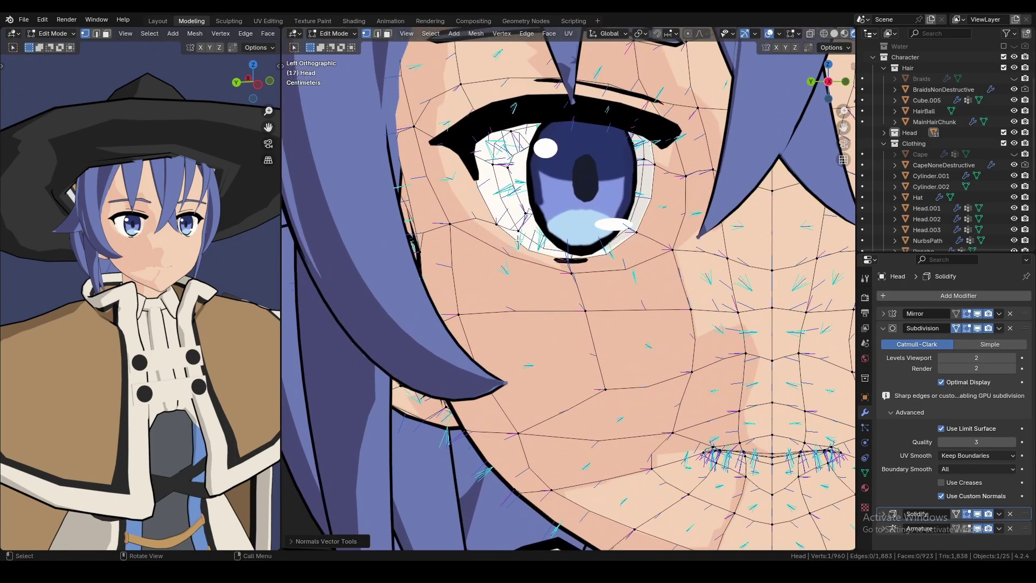
pyautogui.click(494, 222)
pyautogui.click(426, 132)
pyautogui.press('q')
pyautogui.click(467, 157)
pyautogui.click(462, 91)
pyautogui.press('q')
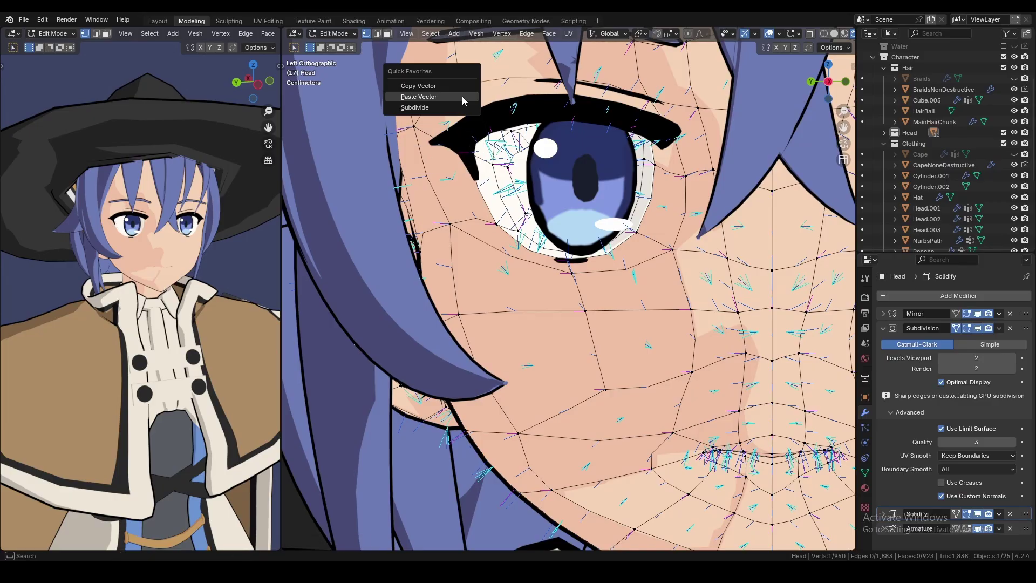
pyautogui.click(463, 101)
# Hide the main hair mesh to expose the forehead, and select the head.
pyautogui.keyDown('shift'); pyautogui.moveTo(554, 93); pyautogui.dragTo(546, 162, button='middle'); pyautogui.keyUp('shift')
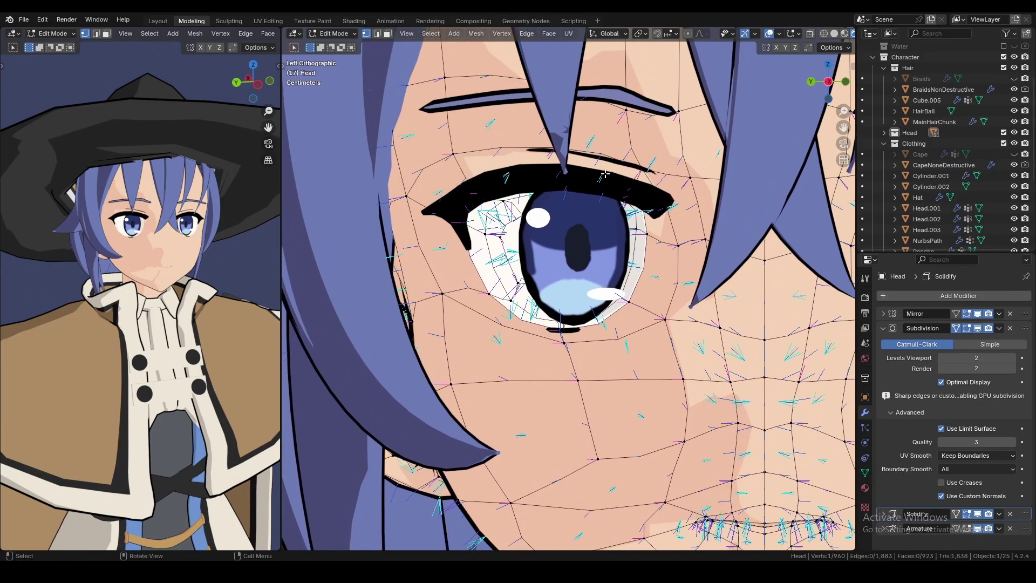
pyautogui.scroll(-8, 525, 173)
pyautogui.press('Tab')
pyautogui.click(645, 216)
pyautogui.press('h')
pyautogui.click(620, 232)
# Paste the copied normal vector onto the forehead vertices on the shadowed side of the head.
pyautogui.press('Tab')
pyautogui.scroll(5, 594, 216)
pyautogui.click(547, 178)
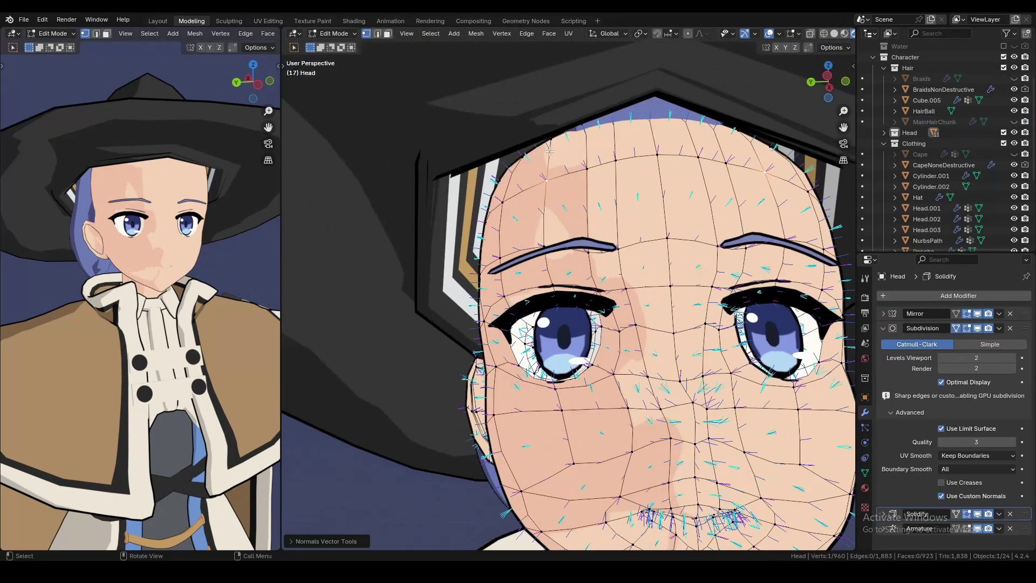
pyautogui.scroll(-5, 548, 284)
pyautogui.press('Tab')
pyautogui.press('Tab')
pyautogui.scroll(3, 580, 162)
pyautogui.click(583, 136)
pyautogui.press('q')
pyautogui.click(583, 136)
pyautogui.moveTo(591, 213); pyautogui.dragTo(571, 154, button='middle')
pyautogui.press('q')
pyautogui.click(634, 180)
# Paste the copied normal vector onto further vertices lower on the shadowed side of the face.
pyautogui.moveTo(669, 122)
pyautogui.mouseDown(button='middle')
pyautogui.moveTo(634, 180)
pyautogui.moveTo(626, 227)
pyautogui.moveTo(648, 185)
pyautogui.mouseUp(button='middle')
pyautogui.scroll(2, 626, 227)
pyautogui.click(599, 237)
pyautogui.scroll(2, 607, 286)
pyautogui.click(580, 286)
pyautogui.press('q')
pyautogui.click(581, 286)
pyautogui.moveTo(581, 243); pyautogui.dragTo(569, 221, button='middle')
pyautogui.scroll(1, 568, 220)
pyautogui.scroll(-5, 566, 232)
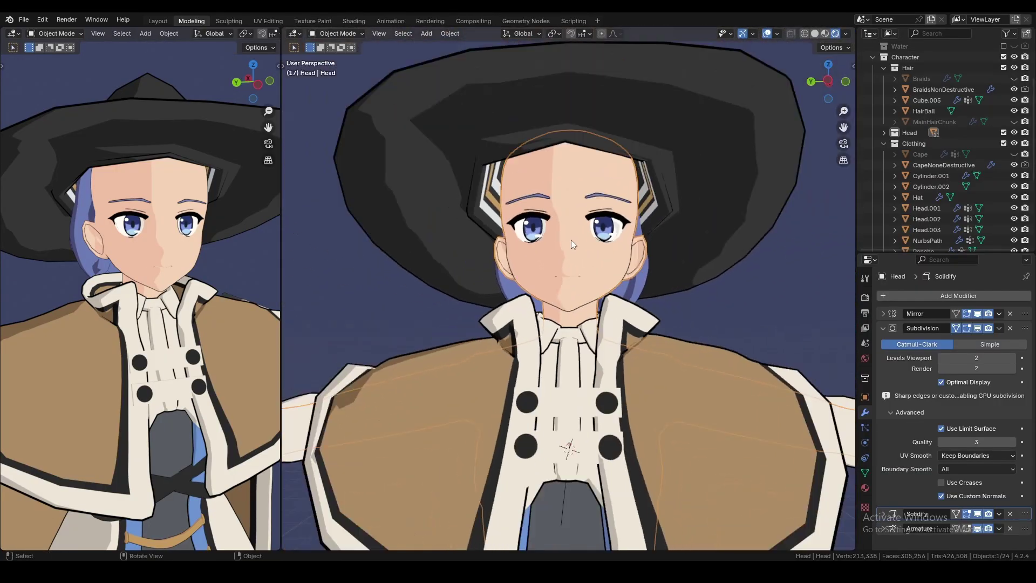
# Rotate the sun light slightly around the global Z axis to check the facial shading.
pyautogui.click(540, 307)
pyautogui.scroll(-6, 603, 316)
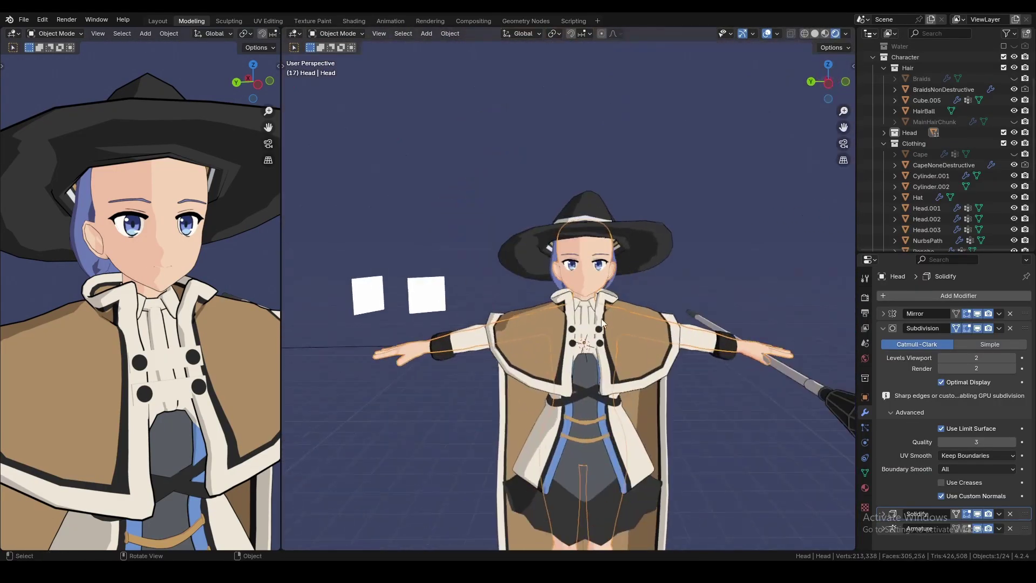
pyautogui.scroll(8, 603, 302)
pyautogui.scroll(4, 604, 275)
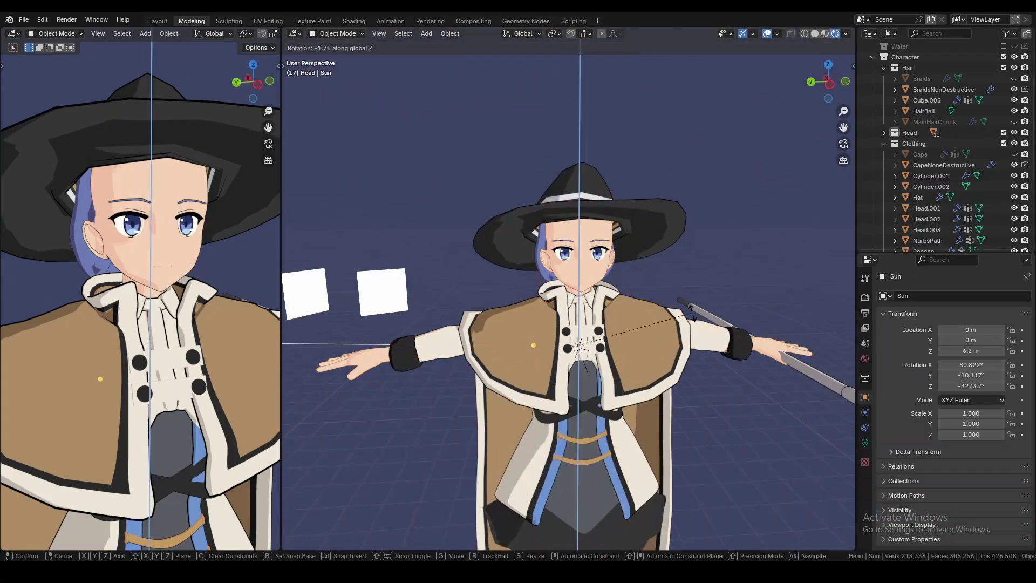
# Paste the copied normal vector onto a forehead vertex and a vertex near the temple.
pyautogui.scroll(4, 603, 251)
pyautogui.press('q')
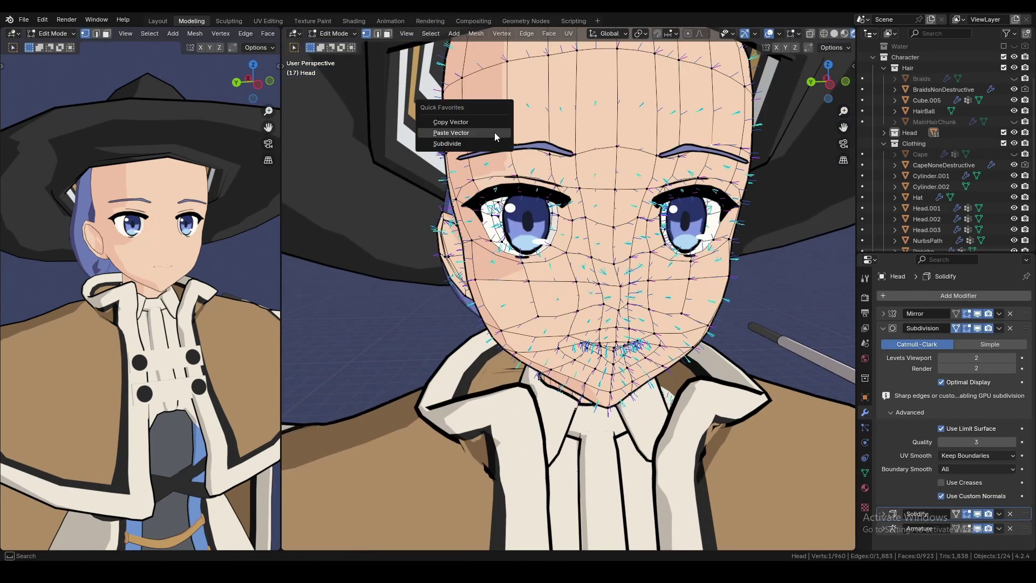
pyautogui.click(494, 134)
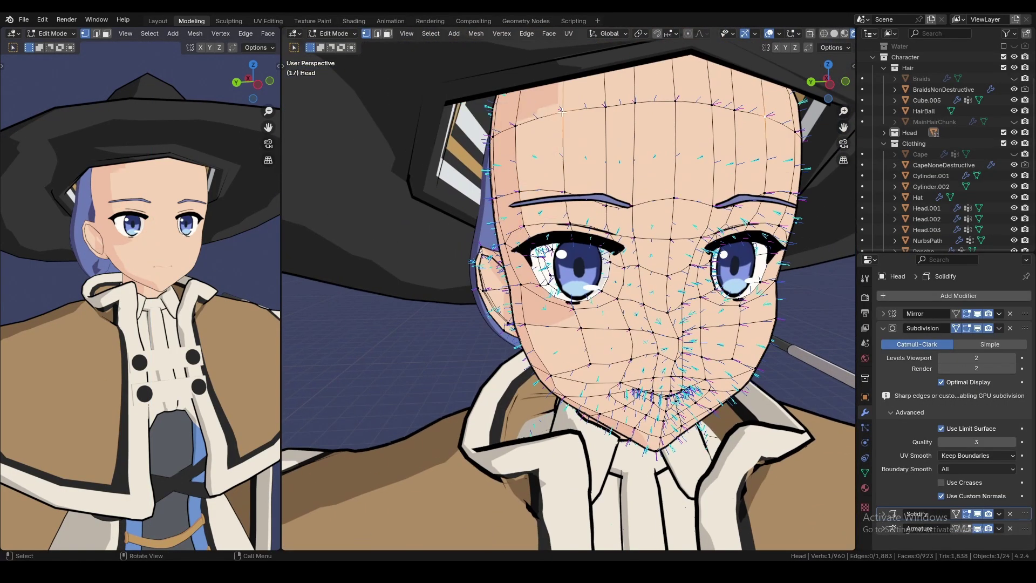
pyautogui.moveTo(621, 254); pyautogui.dragTo(604, 230, button='middle')
pyautogui.moveTo(536, 245); pyautogui.dragTo(555, 215, button='middle')
pyautogui.press('q')
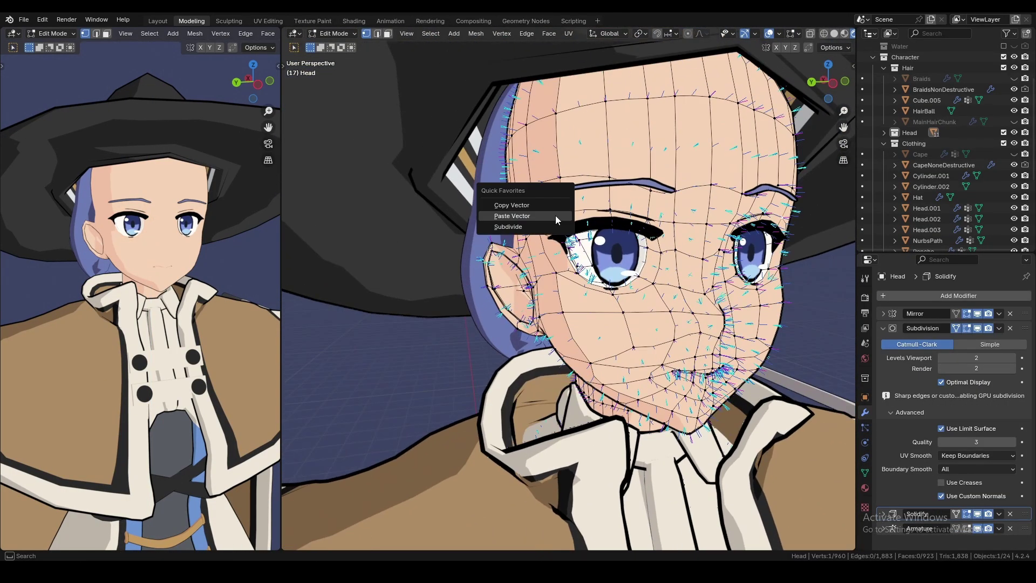
pyautogui.scroll(8, 572, 341)
# Rotate the sun light around the global Z axis and review the shadow edge down the face.
pyautogui.press('Tab')
pyautogui.click(671, 260)
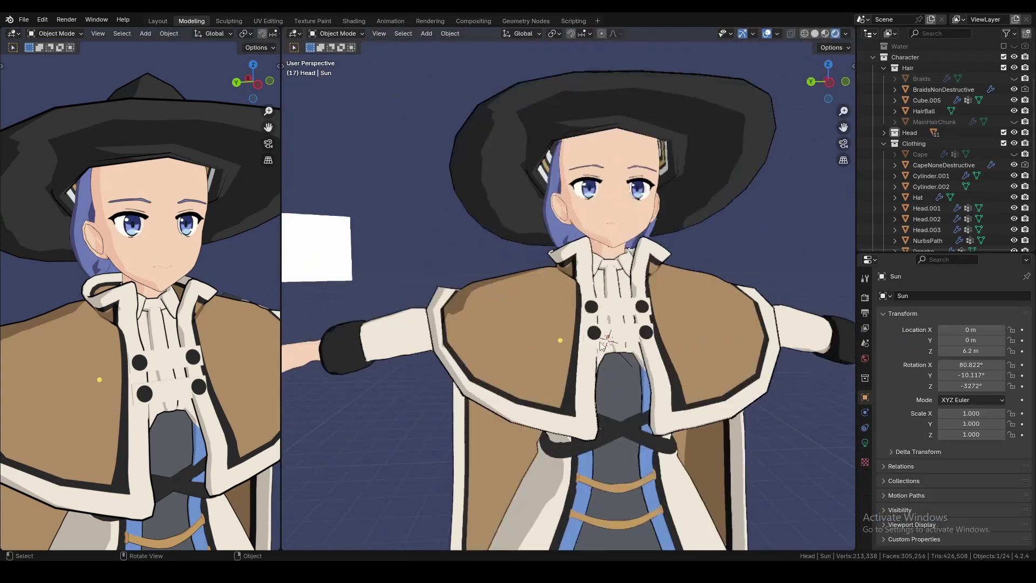
pyautogui.press('r')
pyautogui.press('z')
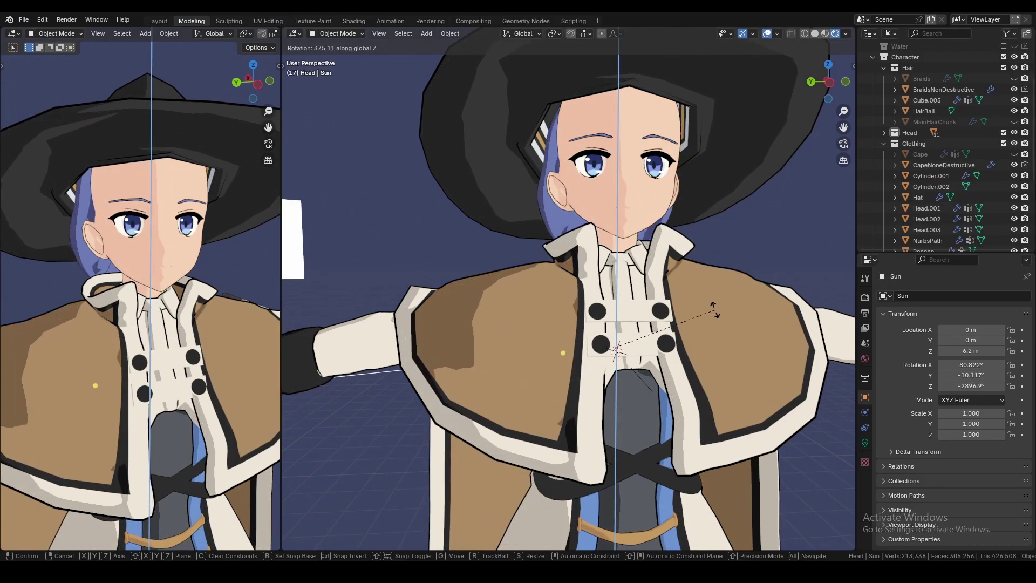
pyautogui.click(563, 325)
# Rotate the plane farther from the character by -15° around the global Z axis.
pyautogui.scroll(-5, 461, 303)
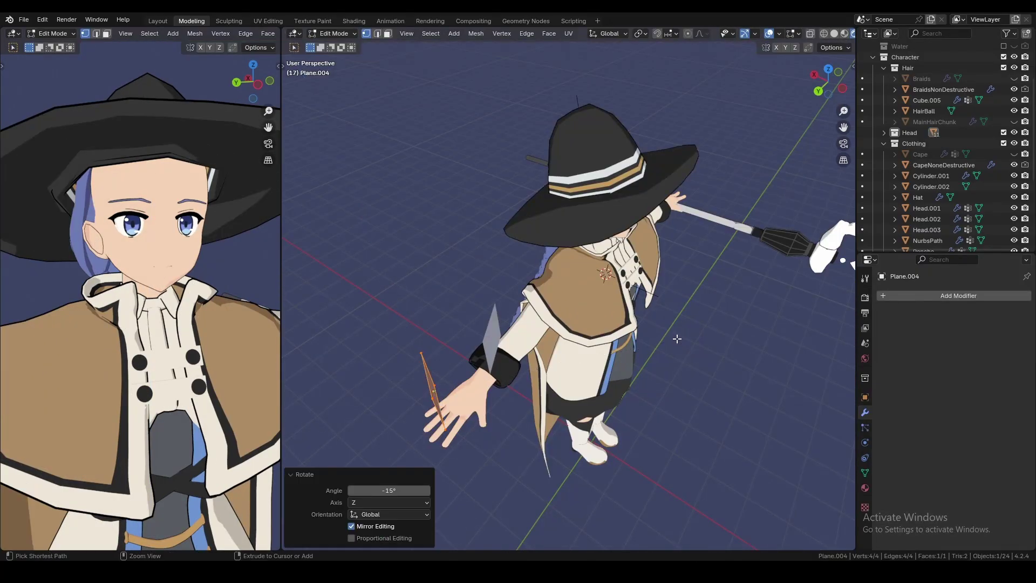
pyautogui.moveTo(565, 334); pyautogui.dragTo(565, 289, button='middle')
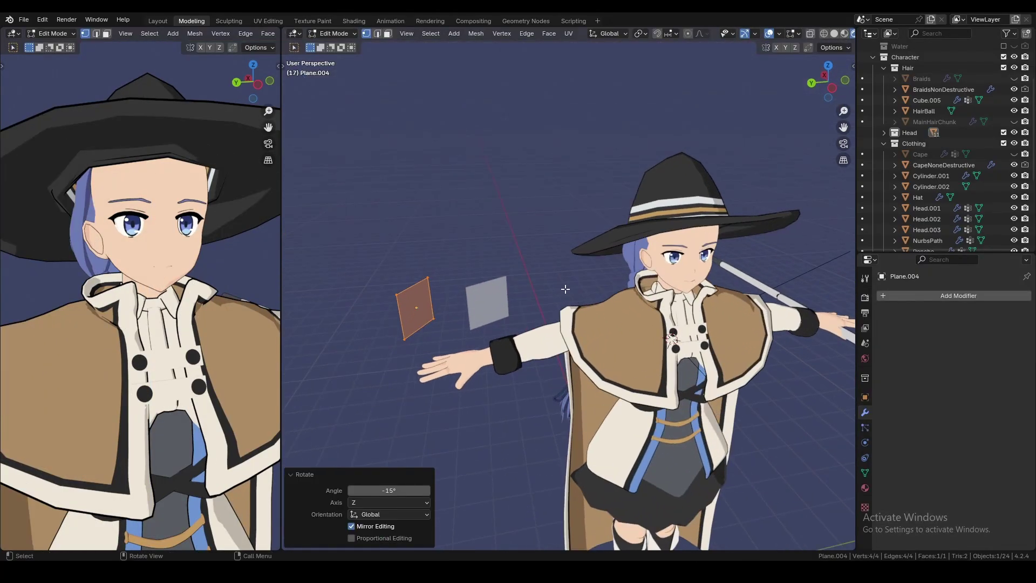
pyautogui.click(430, 294)
# Paste the normal vector of the rotated plane onto a vertex near the nose on the head mesh.
pyautogui.keyDown('shift'); pyautogui.moveTo(675, 286); pyautogui.dragTo(521, 272, button='middle'); pyautogui.keyUp('shift')
pyautogui.scroll(3, 522, 270)
pyautogui.press('Tab')
pyautogui.click(521, 270)
pyautogui.press('Tab')
pyautogui.scroll(3, 495, 273)
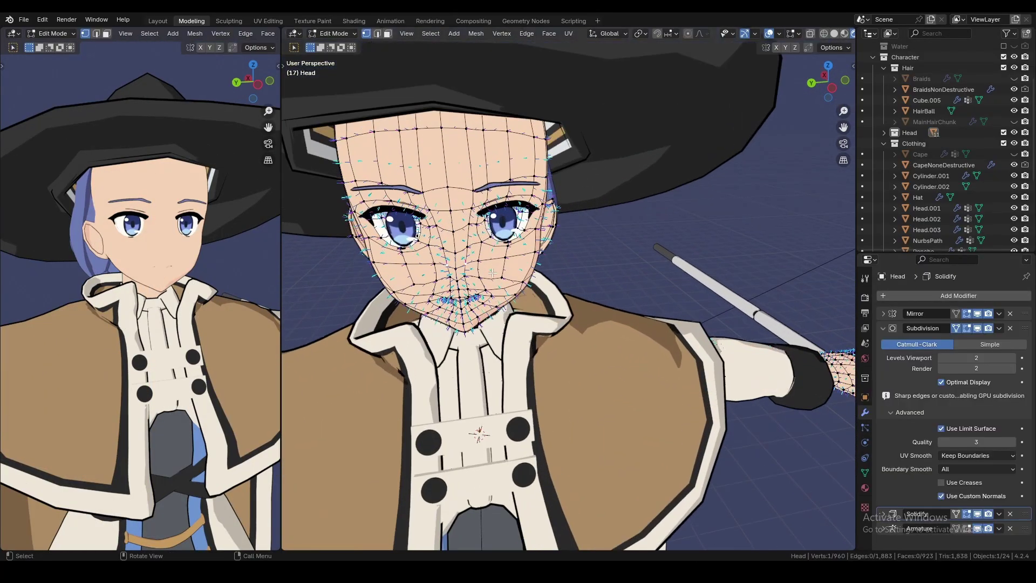
pyautogui.click(463, 283)
pyautogui.press('Tab')
# Rotate the sun light about -5.31° around the global Z axis to check the shadow edge on the face.
pyautogui.click(721, 319)
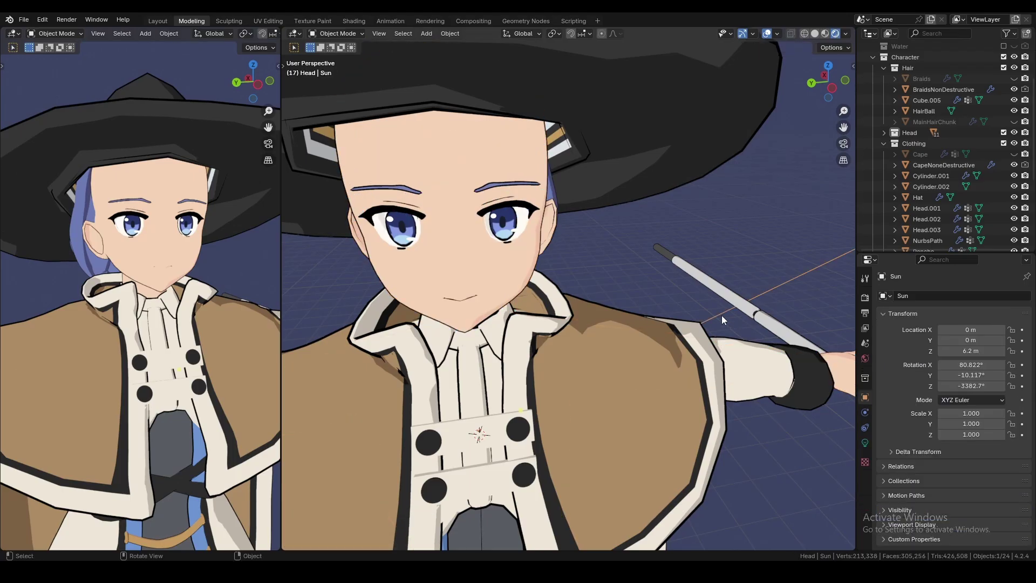
pyautogui.press('r')
pyautogui.press('z')
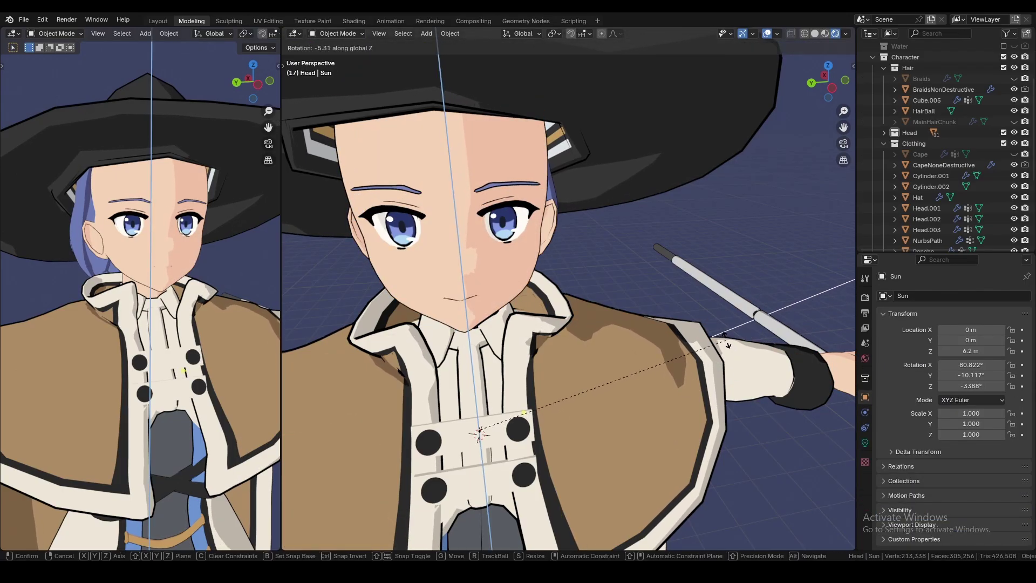
pyautogui.click(726, 343)
# Duplicate the reference plane nearer to the character and place the copy directly above it along the global Z axis.
pyautogui.scroll(-6, 620, 319)
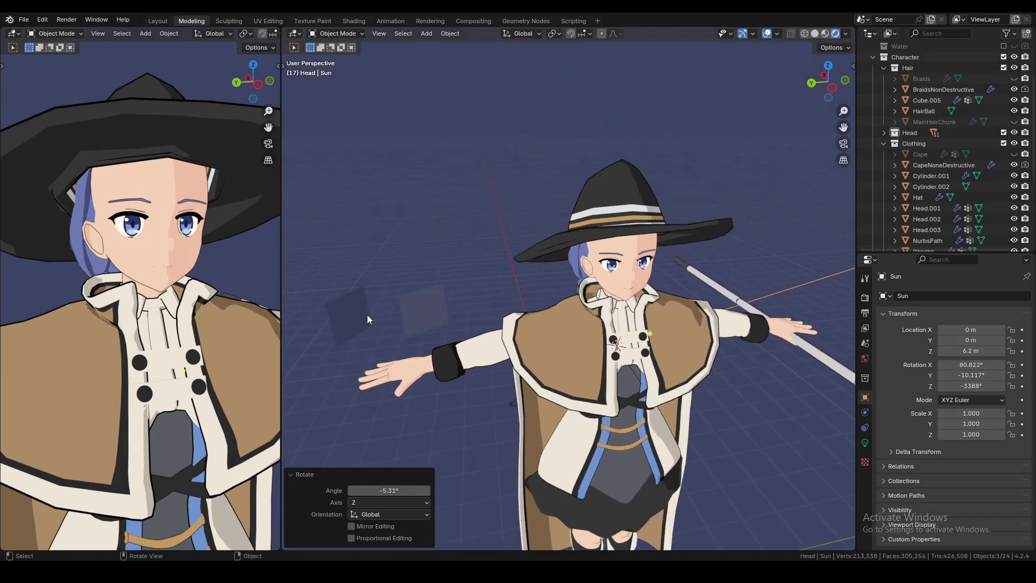
pyautogui.click(422, 312)
pyautogui.press('Tab')
pyautogui.keyDown('shift'); pyautogui.moveTo(484, 304); pyautogui.dragTo(571, 297, button='middle'); pyautogui.keyUp('shift')
pyautogui.press('Tab')
pyautogui.press('Tab')
pyautogui.press('Tab')
pyautogui.hotkey('shift', 'd')
pyautogui.press('z')
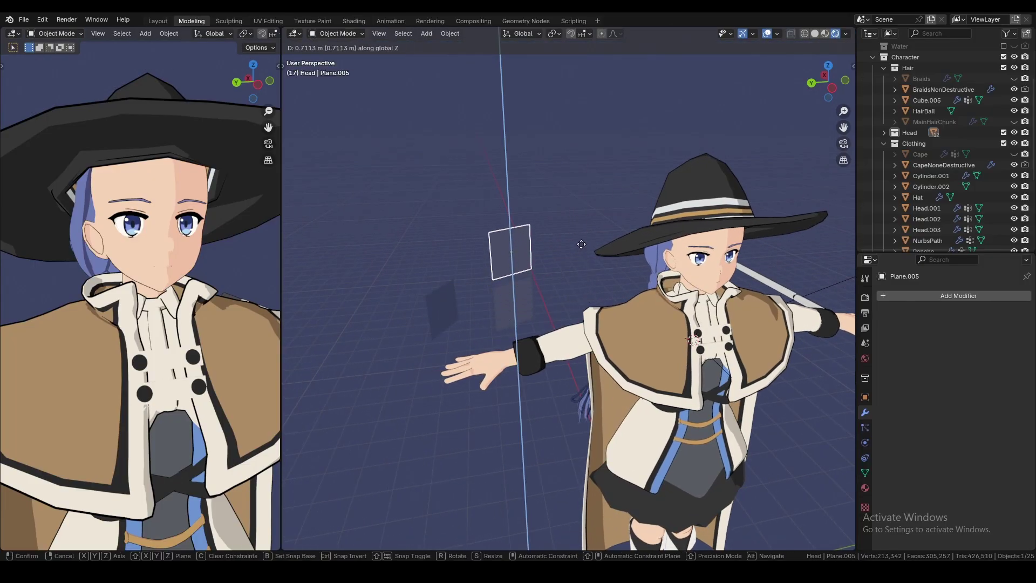
pyautogui.click(538, 242)
# Rotate the whole face of the duplicated plane 30° around the global Z axis in Edit Mode.
pyautogui.press('Tab')
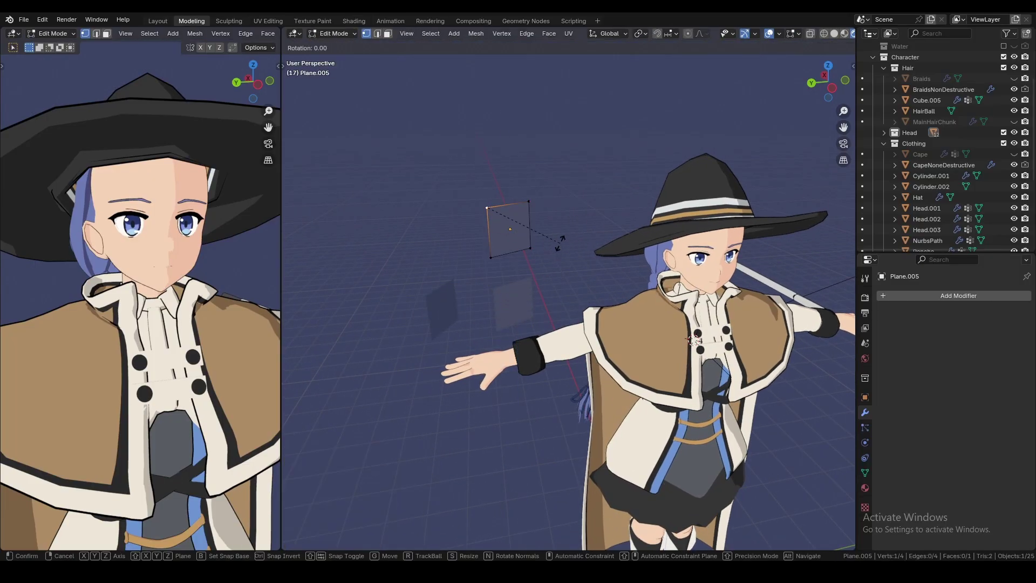
pyautogui.press('r')
pyautogui.press('z')
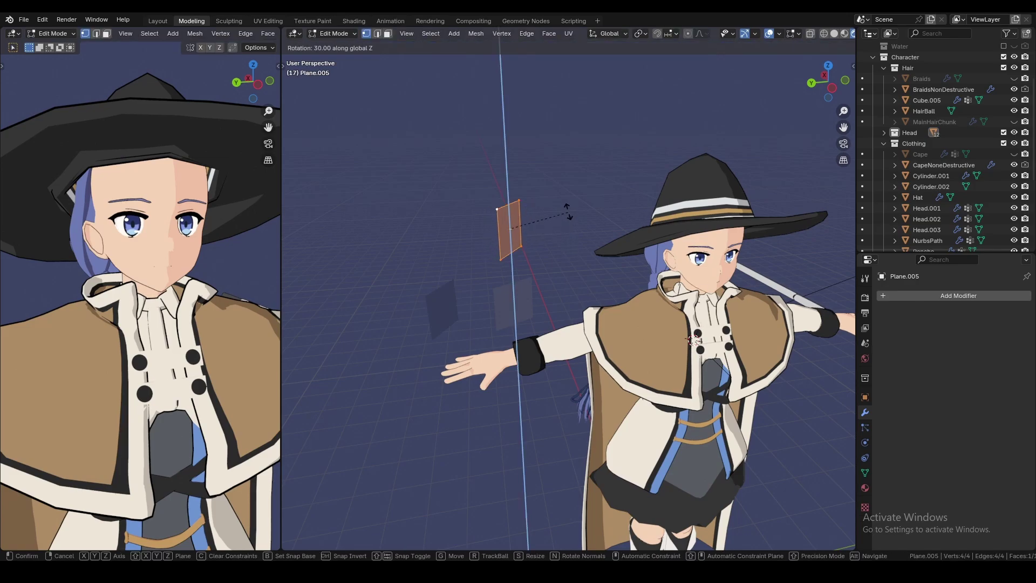
pyautogui.click(566, 213)
pyautogui.press('Tab')
pyautogui.rightClick(557, 214)
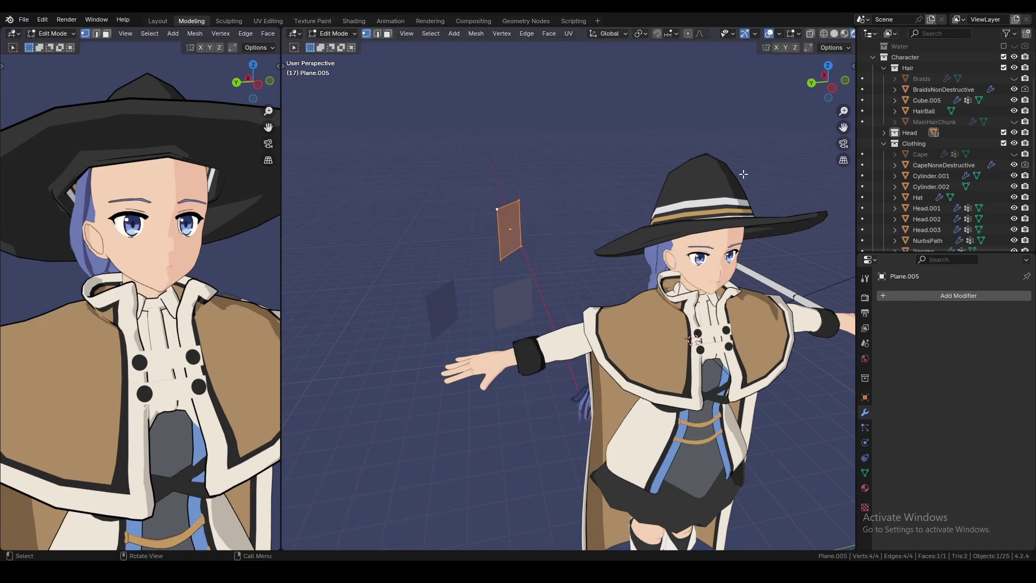
# Leave the duplicated plane and open the head mesh for vertex editing with the face in close view.
pyautogui.click(654, 174)
pyautogui.moveTo(652, 184); pyautogui.dragTo(618, 186, button='middle')
pyautogui.press('Tab')
pyautogui.click(620, 264)
pyautogui.press('Tab')
pyautogui.scroll(4, 629, 327)
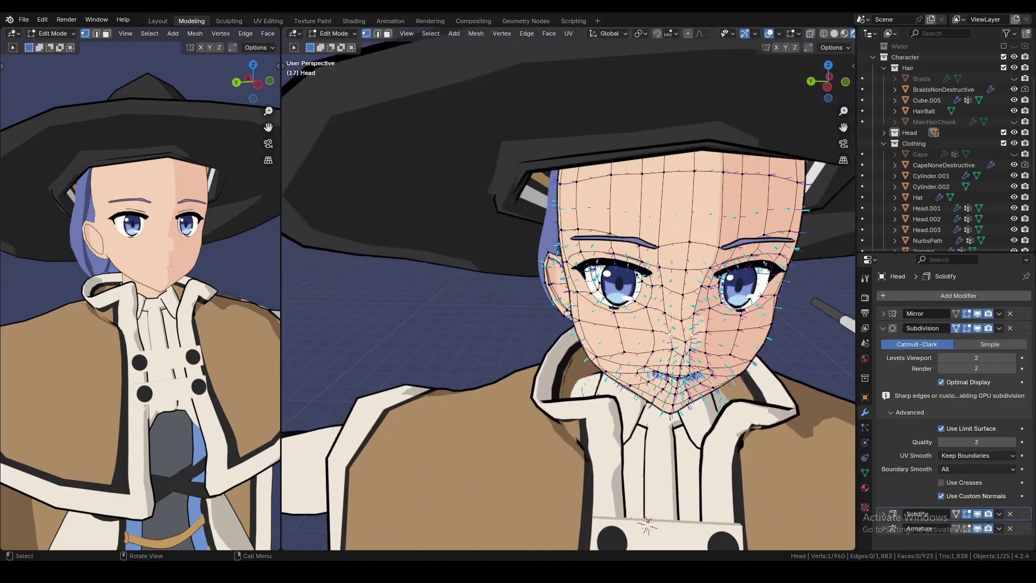